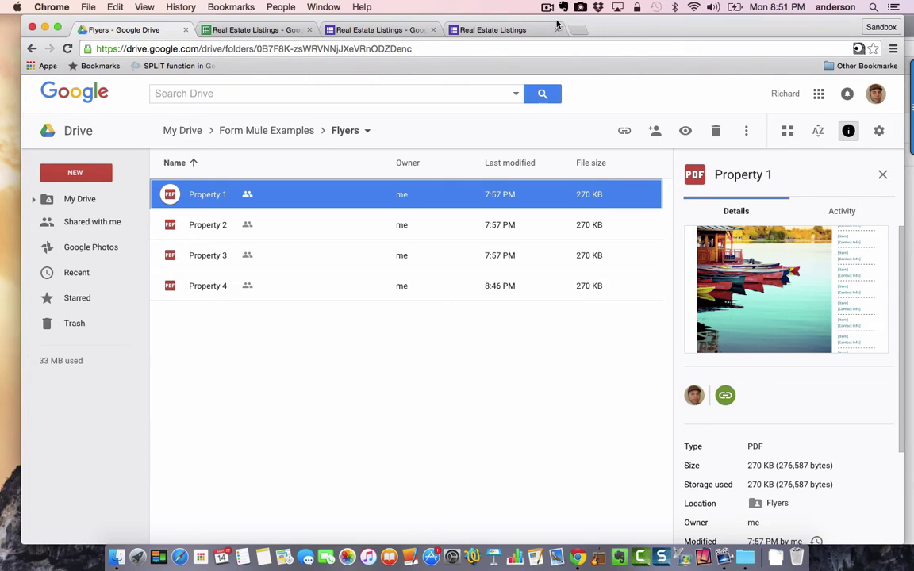
- Preview the Property 1 through Property 4 flyer PDFs in the Drive Flyers folder
{"action": "left_click", "coordinate": [169, 226]}
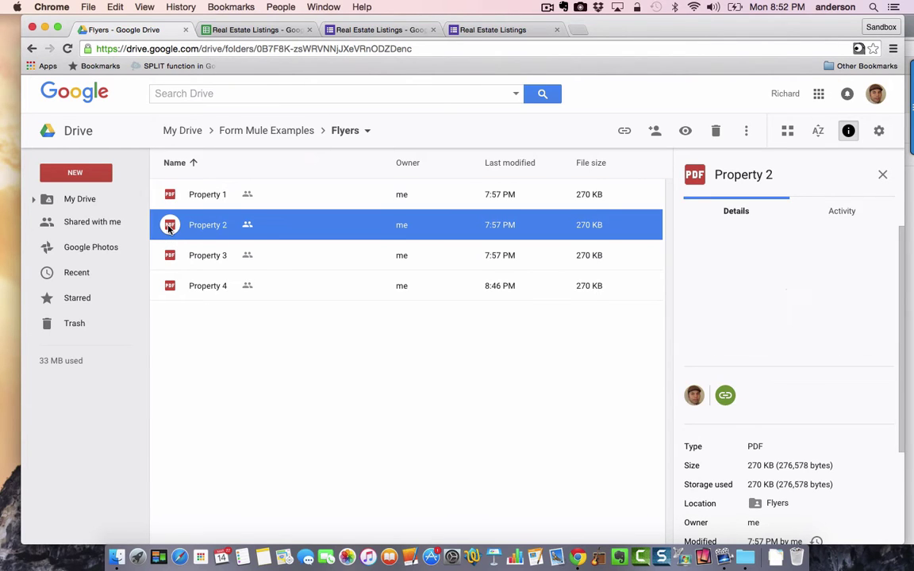
{"action": "left_click", "coordinate": [169, 254]}
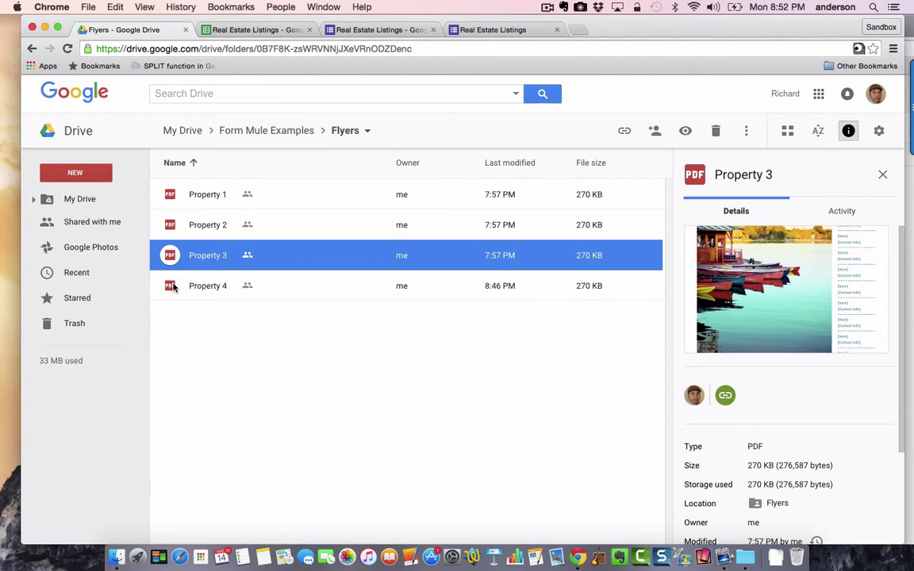
{"action": "left_click", "coordinate": [173, 287]}
{"action": "left_click", "coordinate": [170, 254]}
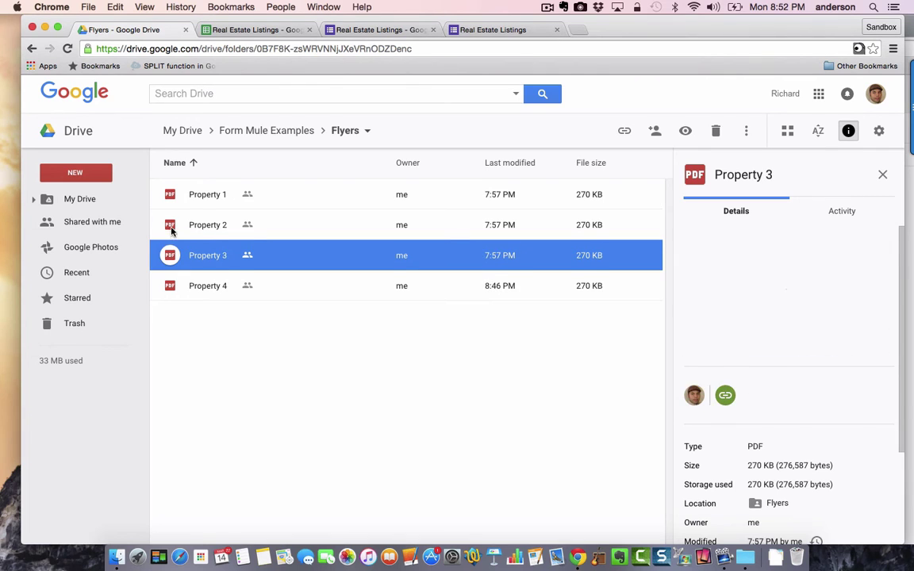
{"action": "left_click", "coordinate": [169, 226]}
{"action": "left_click", "coordinate": [162, 195]}
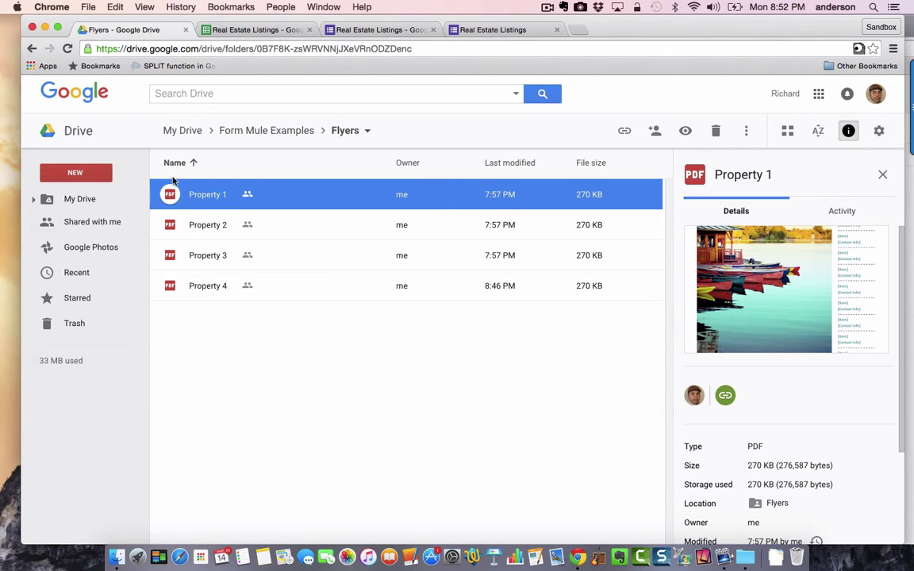
- In Real Estate Listings, launch Start Listing from the Files Cabinet by Awesome Table add-on
{"action": "left_click", "coordinate": [263, 30]}
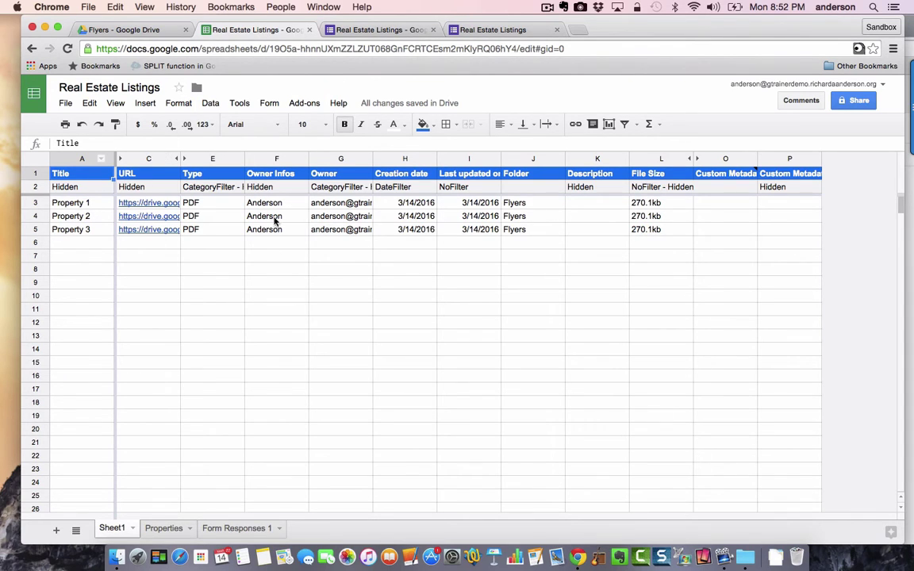
{"action": "left_click", "coordinate": [308, 109]}
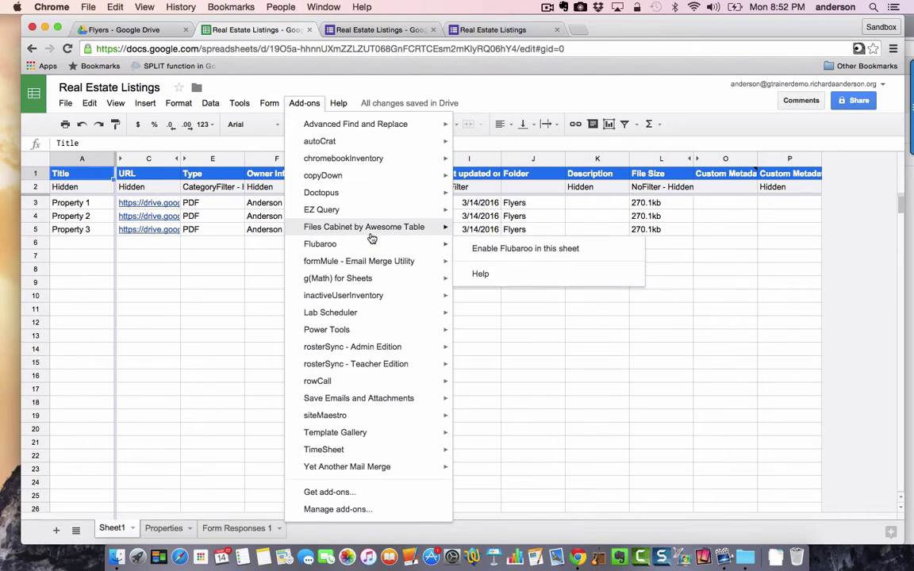
{"action": "mouse_move", "coordinate": [371, 235]}
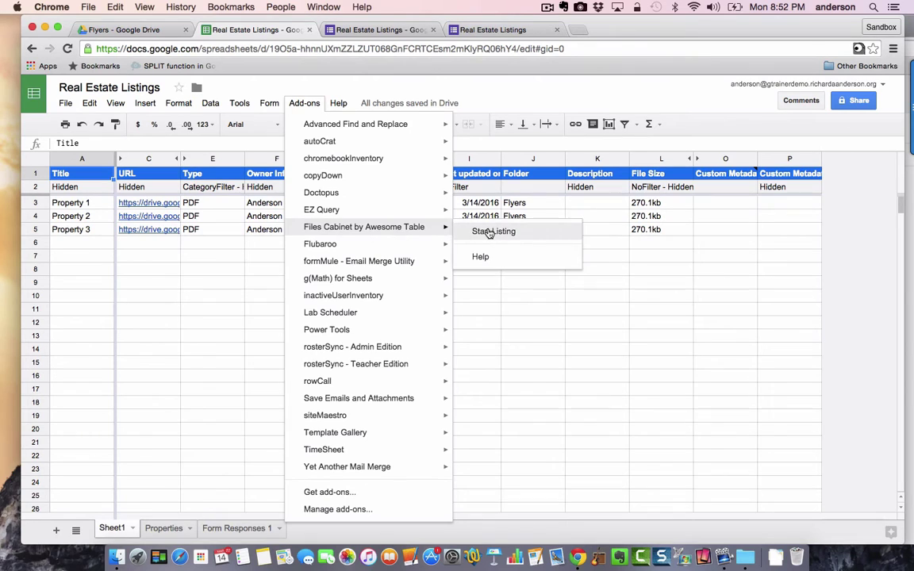
{"action": "left_click", "coordinate": [489, 232]}
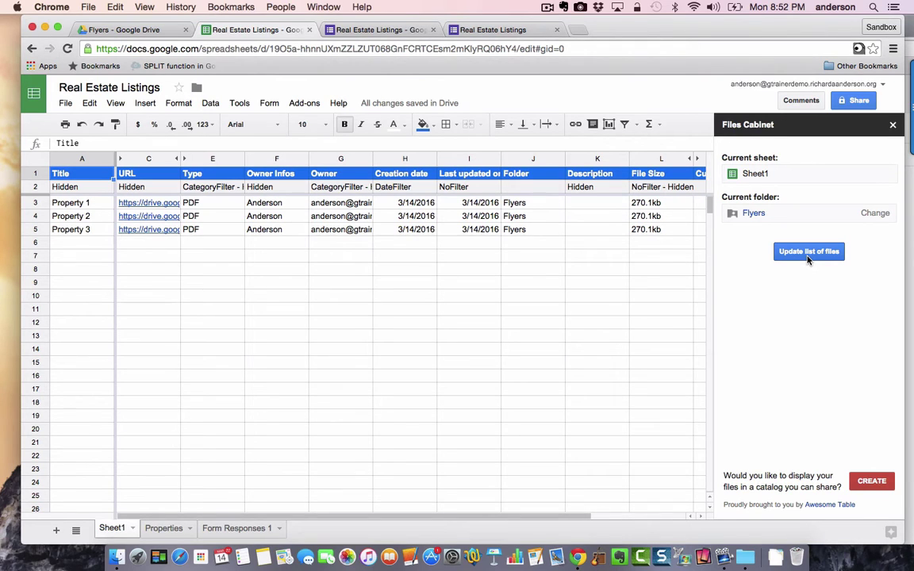
- Update the Files Cabinet file list so it finds 4 flyers, then close the sidebar
{"action": "left_click", "coordinate": [150, 29]}
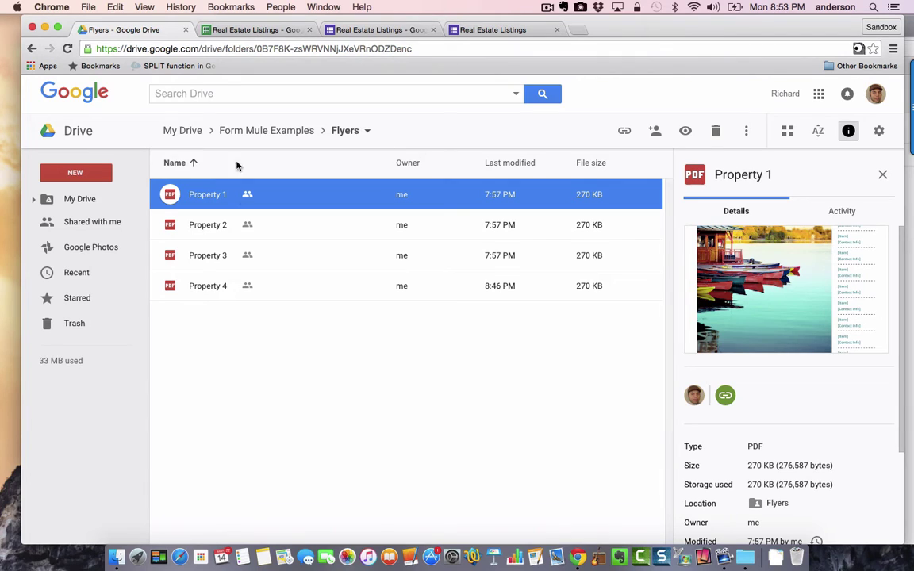
{"action": "left_click", "coordinate": [235, 29]}
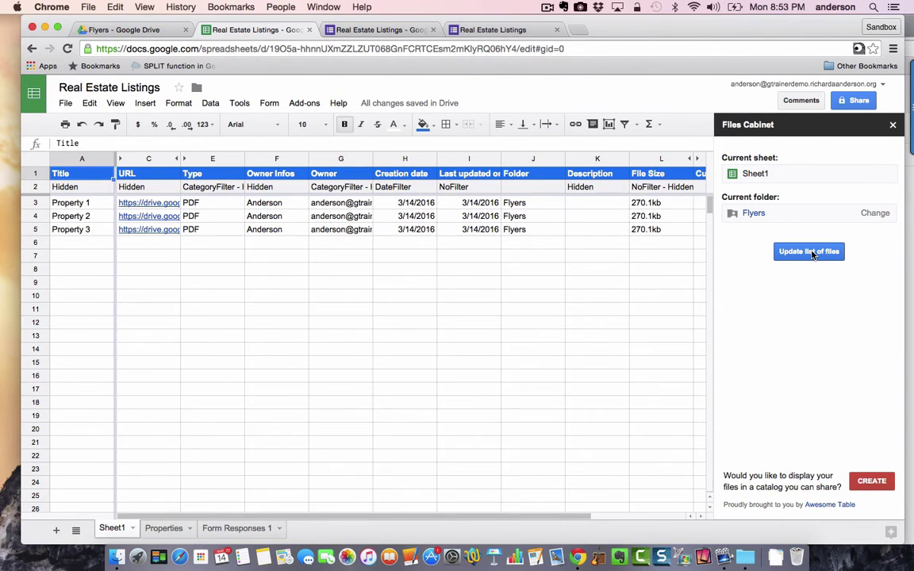
{"action": "left_click", "coordinate": [813, 254]}
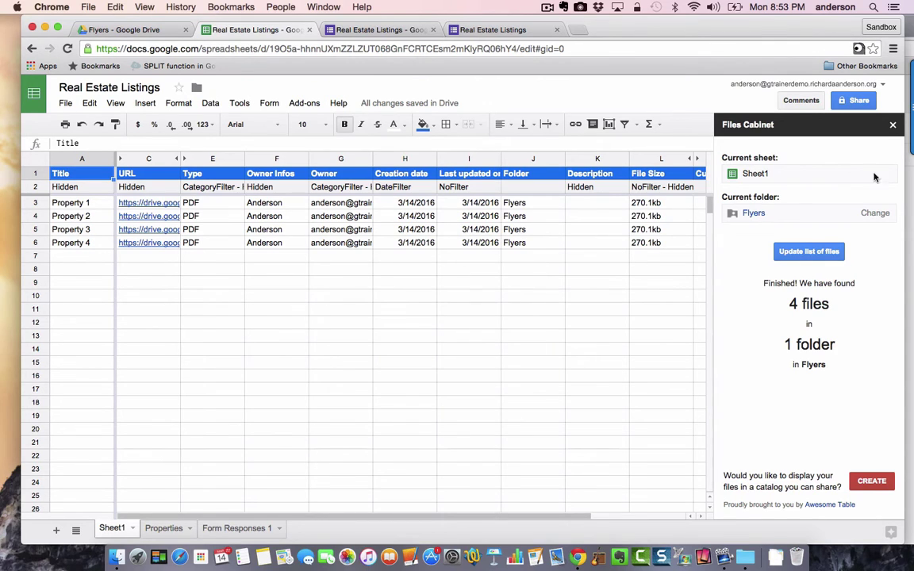
{"action": "left_click", "coordinate": [895, 126]}
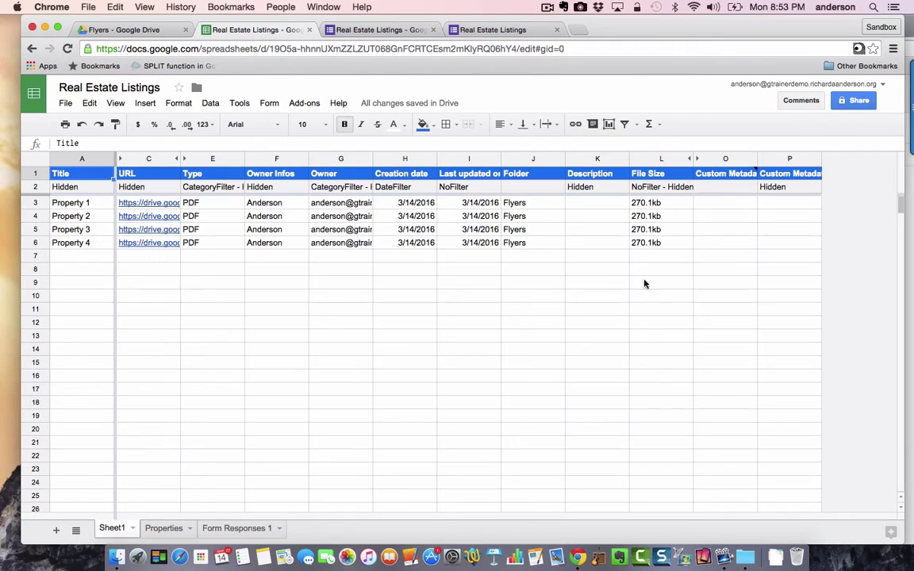
- Compare the Properties sheet's A2 formula =query(SORT(Sheet1!A3:A)) against Sheet1's titles
{"action": "left_click", "coordinate": [164, 529]}
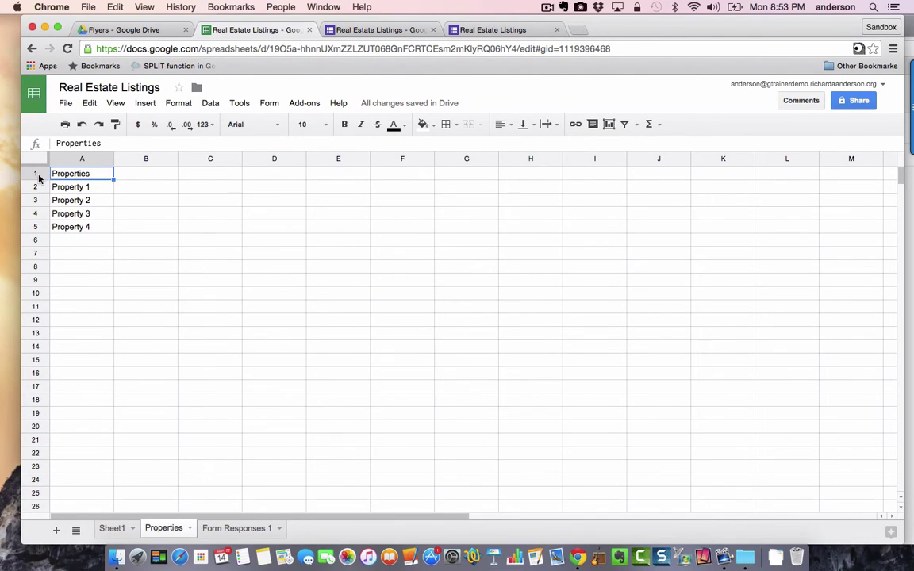
{"action": "left_click", "coordinate": [99, 191]}
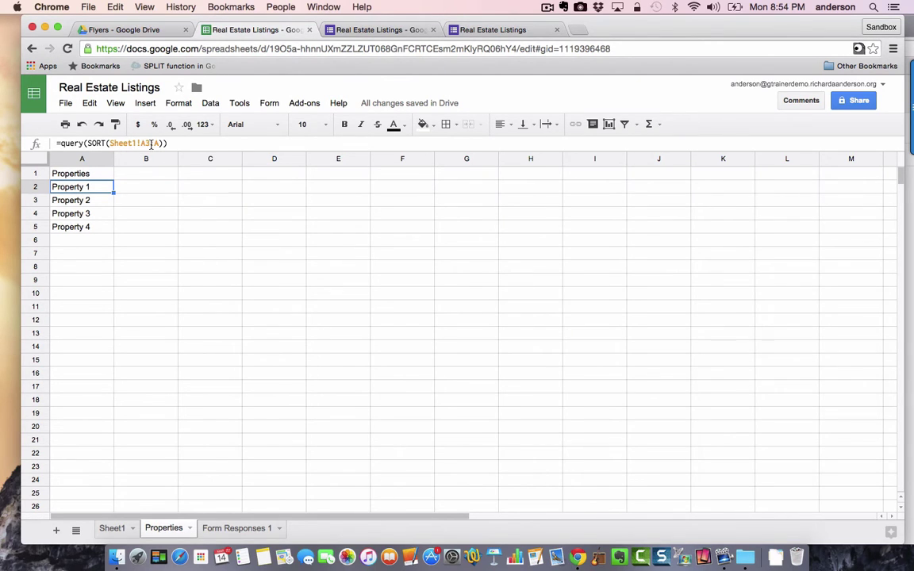
{"action": "left_click", "coordinate": [114, 526]}
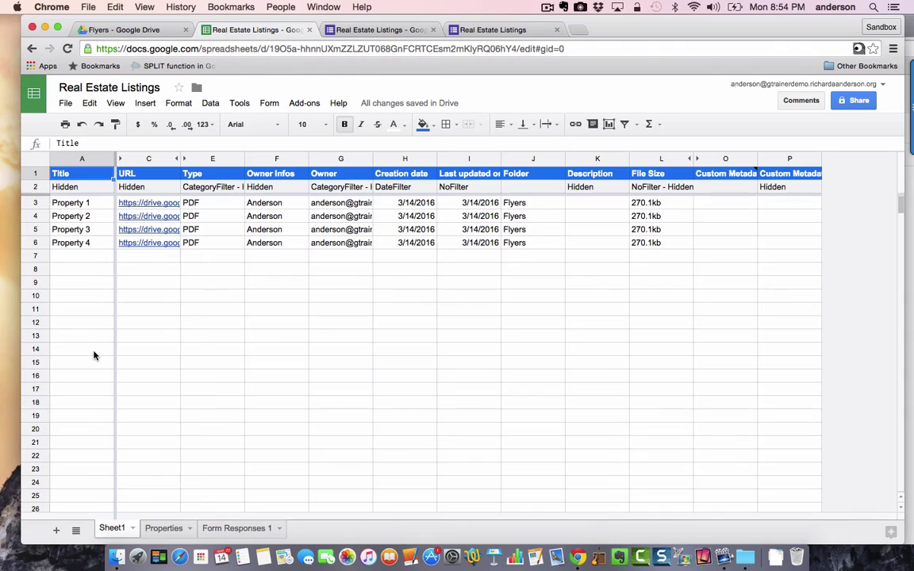
{"action": "left_click", "coordinate": [163, 527]}
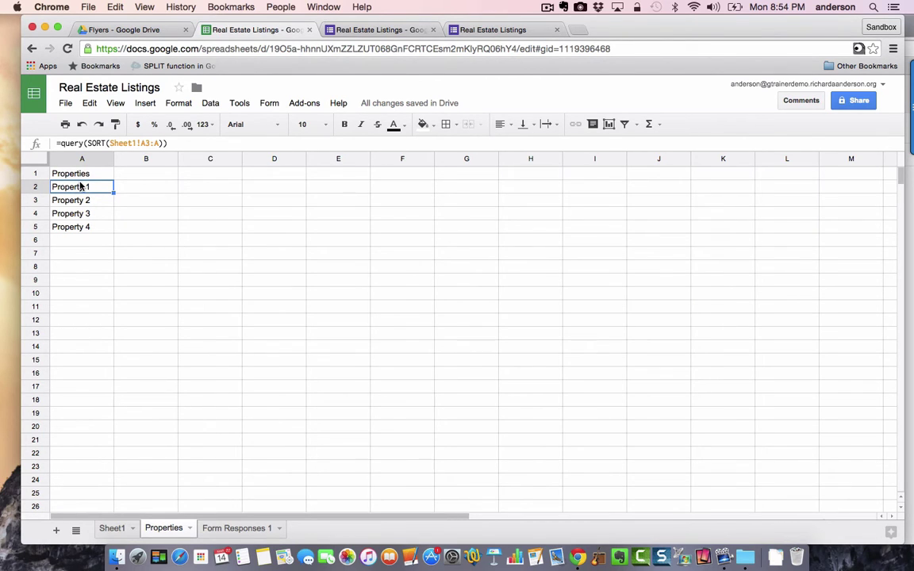
{"action": "left_click", "coordinate": [113, 529]}
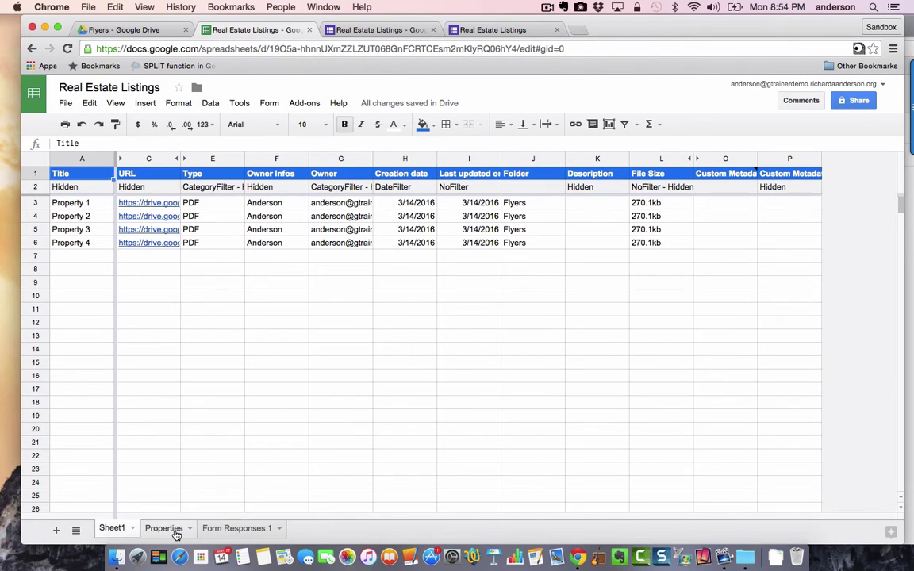
{"action": "left_click", "coordinate": [173, 530]}
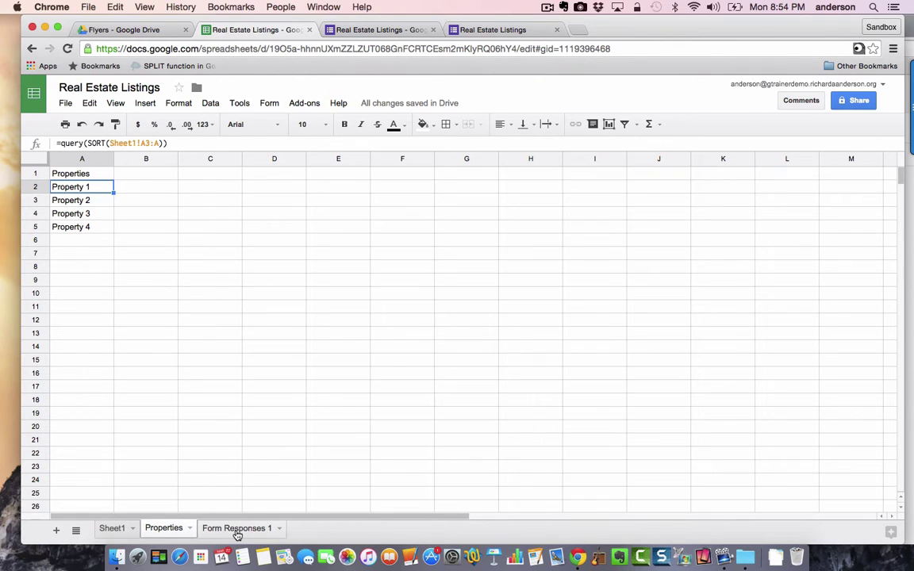
- Open the Real Estate Listings form and scroll through its name, Property and email questions
{"action": "left_click", "coordinate": [370, 32]}
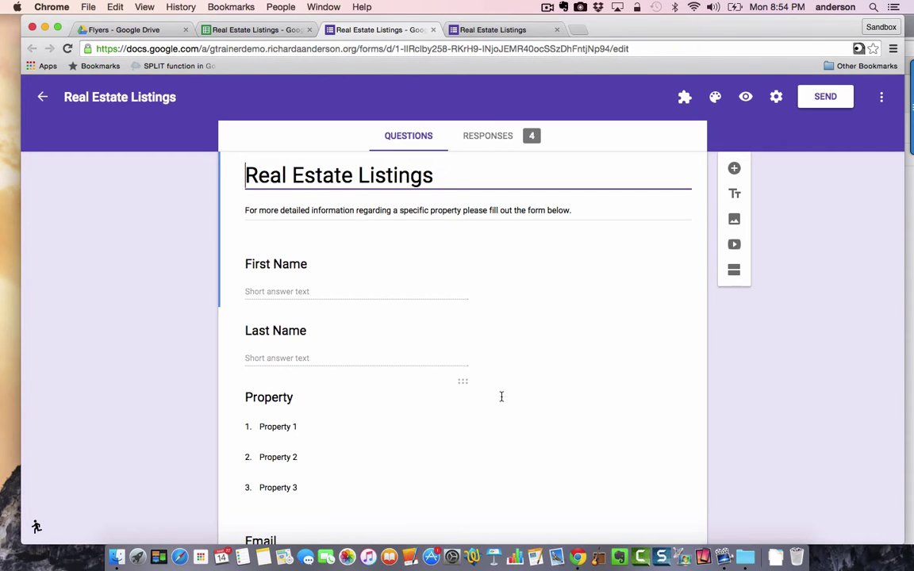
{"action": "scroll", "coordinate": [502, 396], "scroll_direction": "down", "scroll_amount": 3}
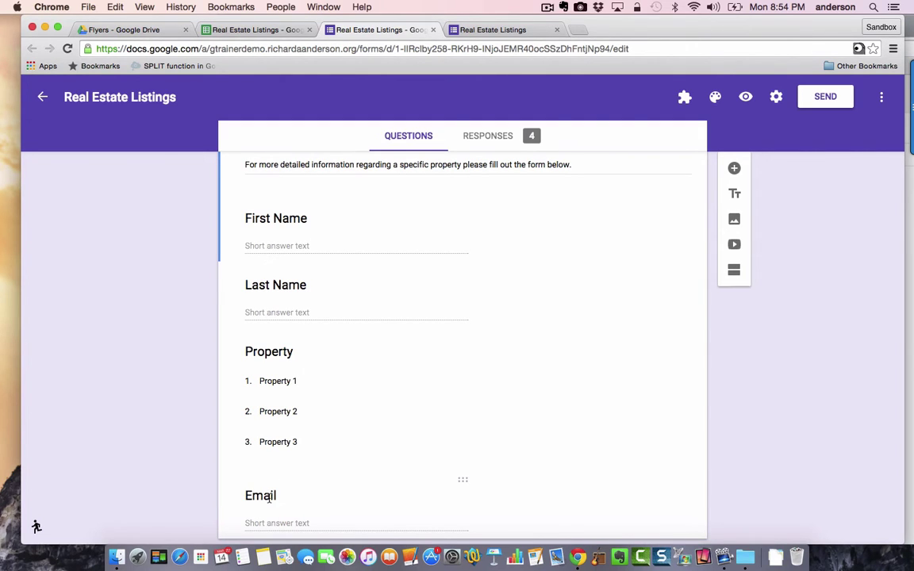
{"action": "scroll", "coordinate": [269, 499], "scroll_direction": "up", "scroll_amount": 1}
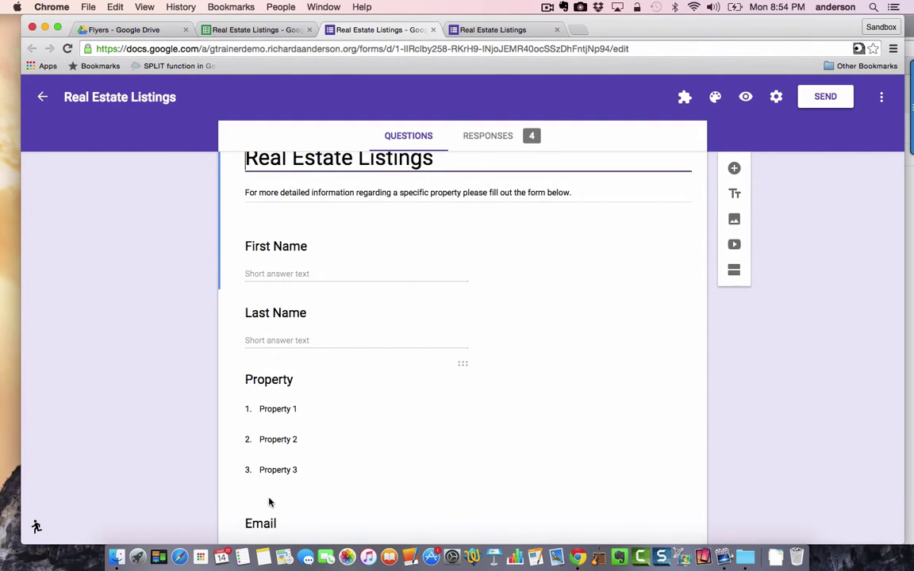
{"action": "scroll", "coordinate": [269, 501], "scroll_direction": "down", "scroll_amount": 1}
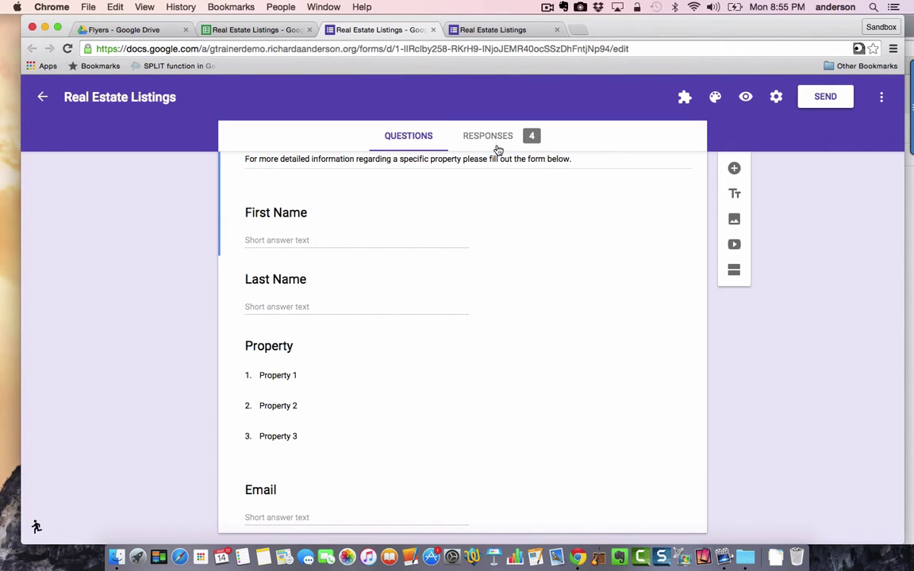
{"action": "scroll", "coordinate": [472, 203], "scroll_direction": "up", "scroll_amount": 3}
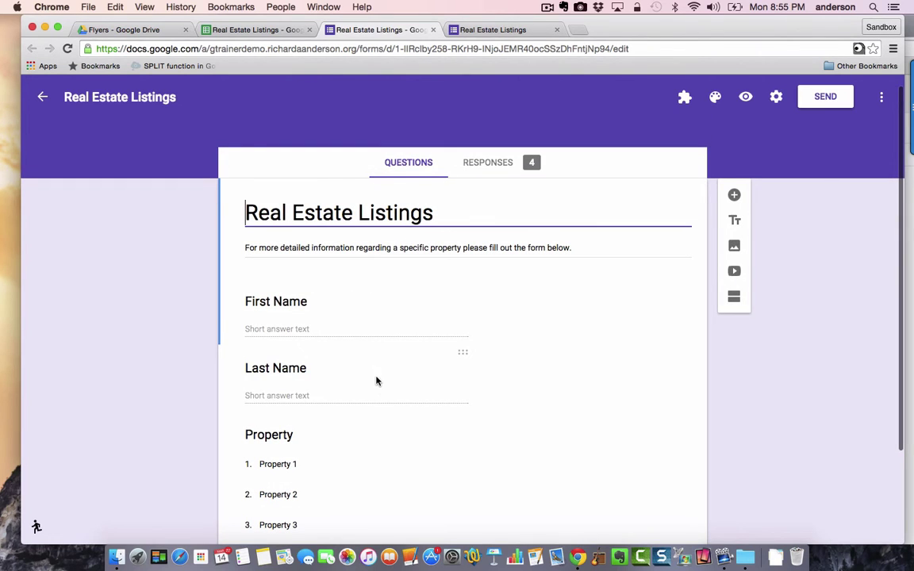
{"action": "scroll", "coordinate": [397, 254], "scroll_direction": "down", "scroll_amount": 2}
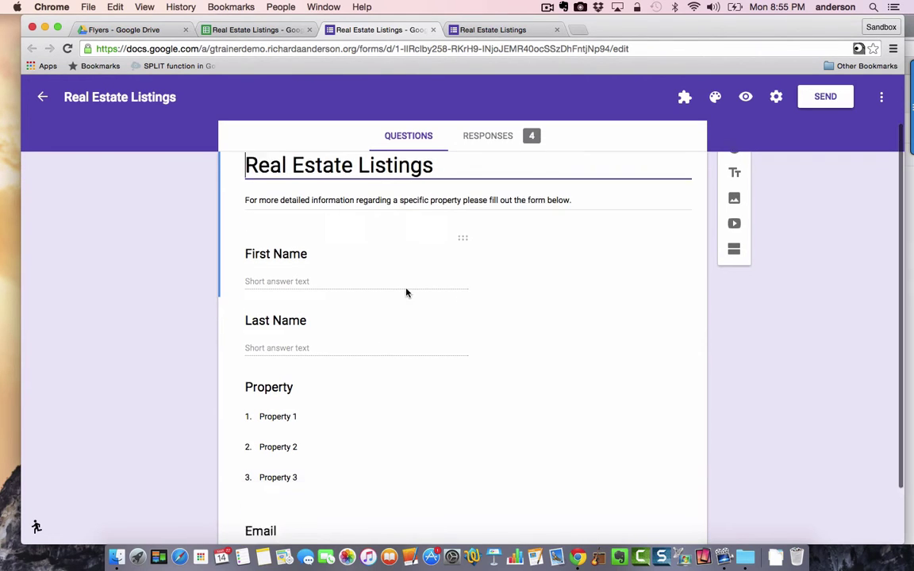
- Start the formRanger add-on to populate the Property question's choices
{"action": "left_click", "coordinate": [684, 97]}
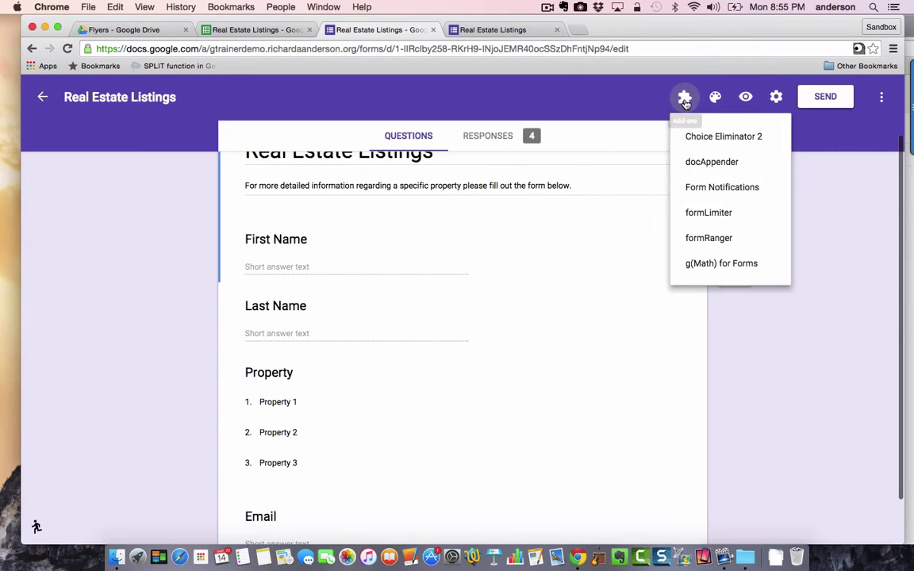
{"action": "left_click", "coordinate": [708, 238]}
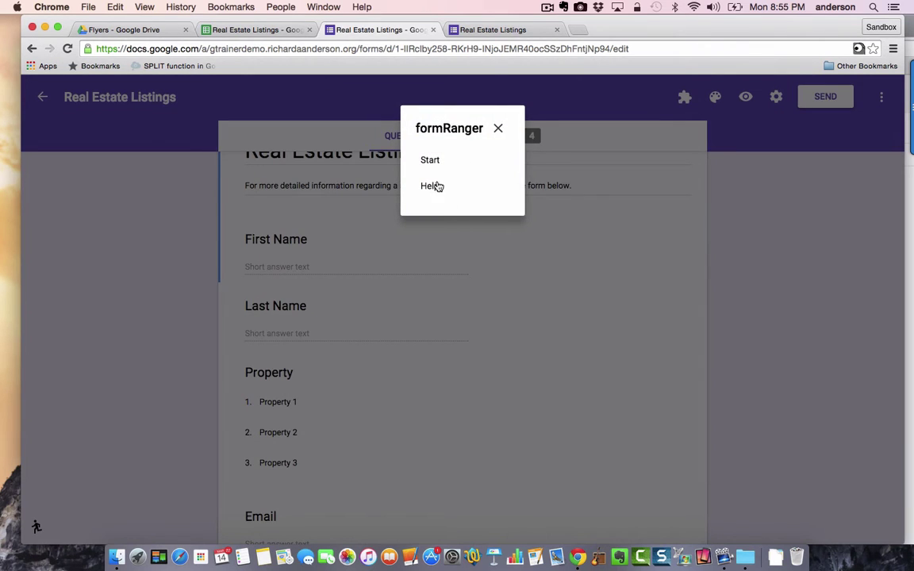
{"action": "left_click", "coordinate": [429, 160]}
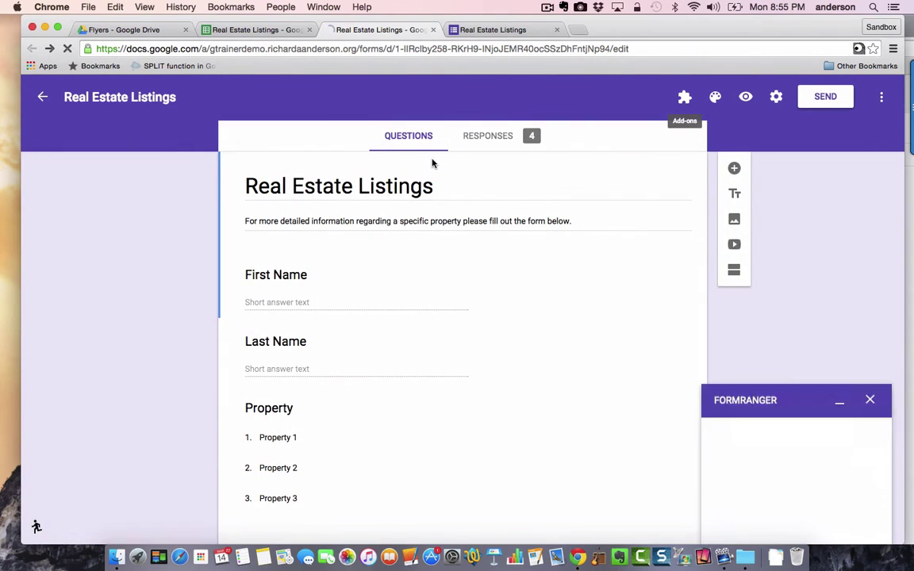
{"action": "scroll", "coordinate": [432, 163], "scroll_direction": "down", "scroll_amount": 1}
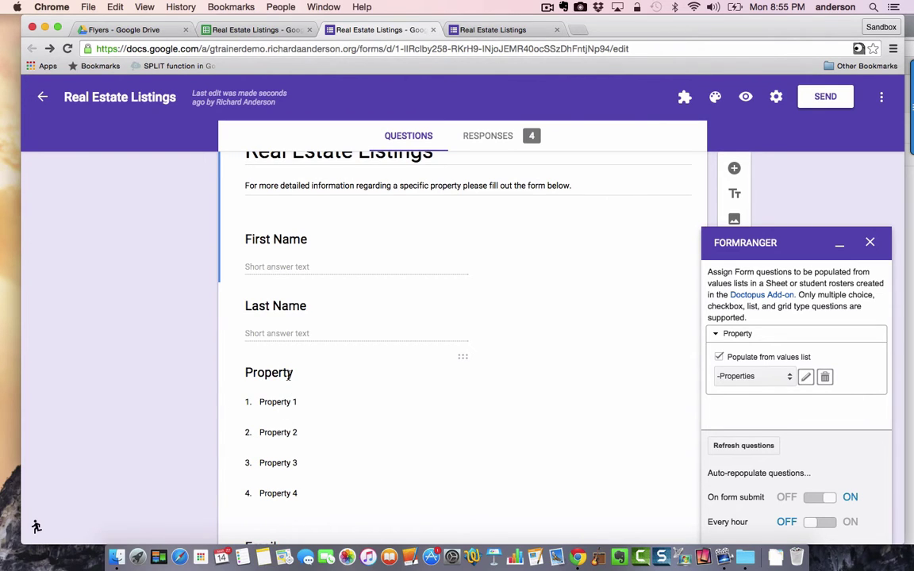
- Check the spreadsheet's Properties list, close formRanger, and view the 4-response summary
{"action": "left_click", "coordinate": [241, 30]}
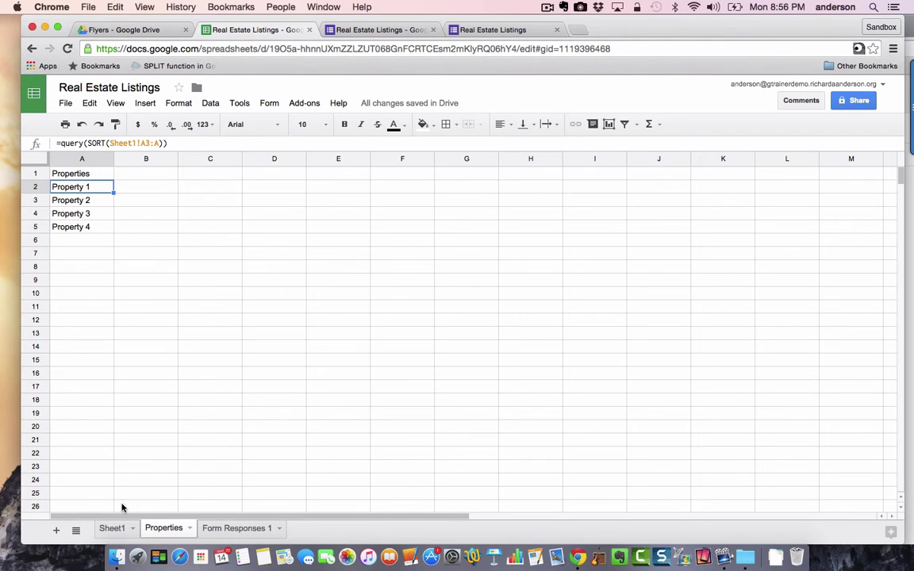
{"action": "left_click", "coordinate": [412, 30]}
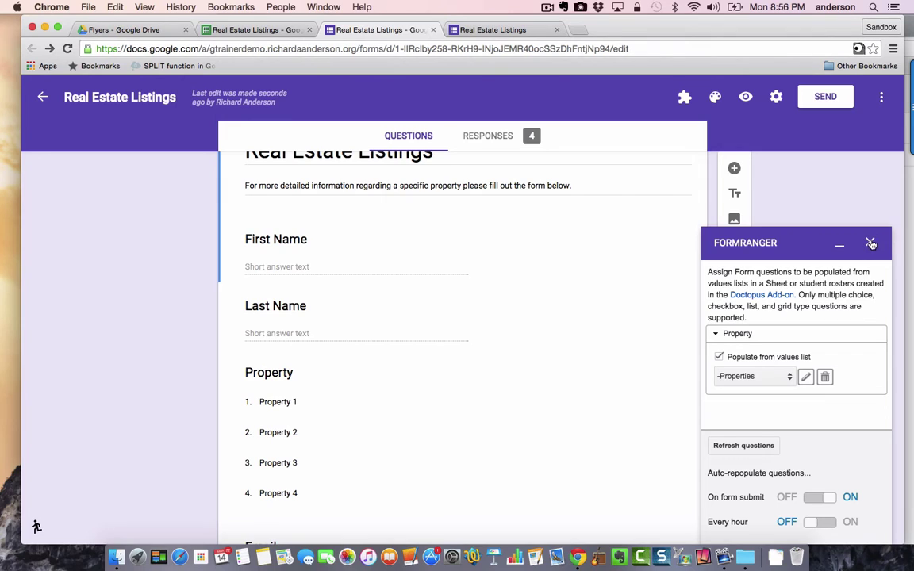
{"action": "left_click", "coordinate": [870, 244]}
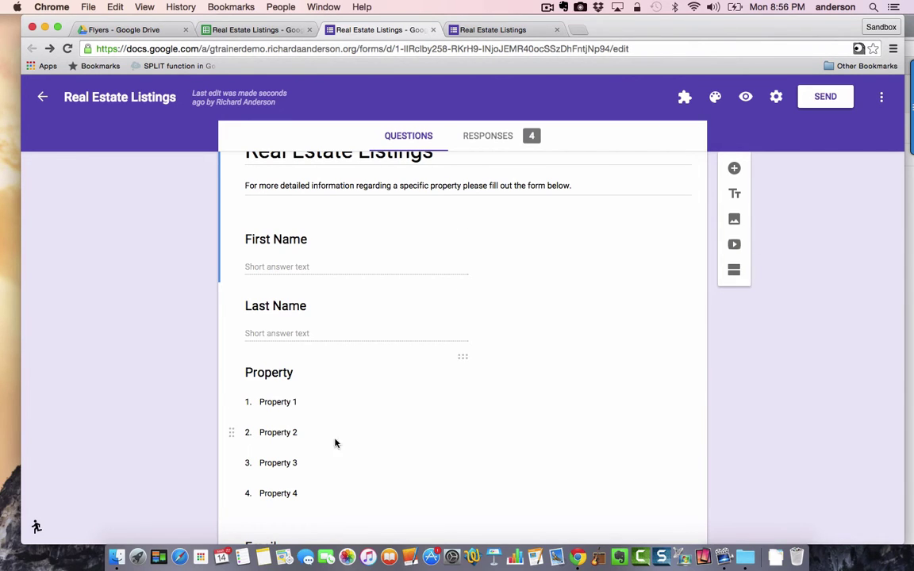
{"action": "left_click", "coordinate": [490, 136]}
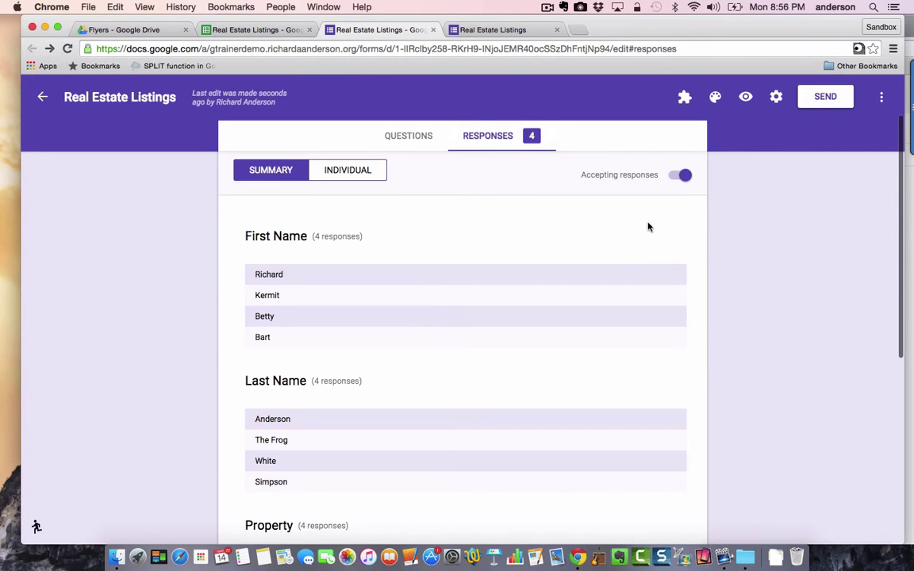
- In the spreadsheet, flip between Sheet1 and Form Responses 1, ending on Form Responses 1 at column A
{"action": "left_click", "coordinate": [401, 133]}
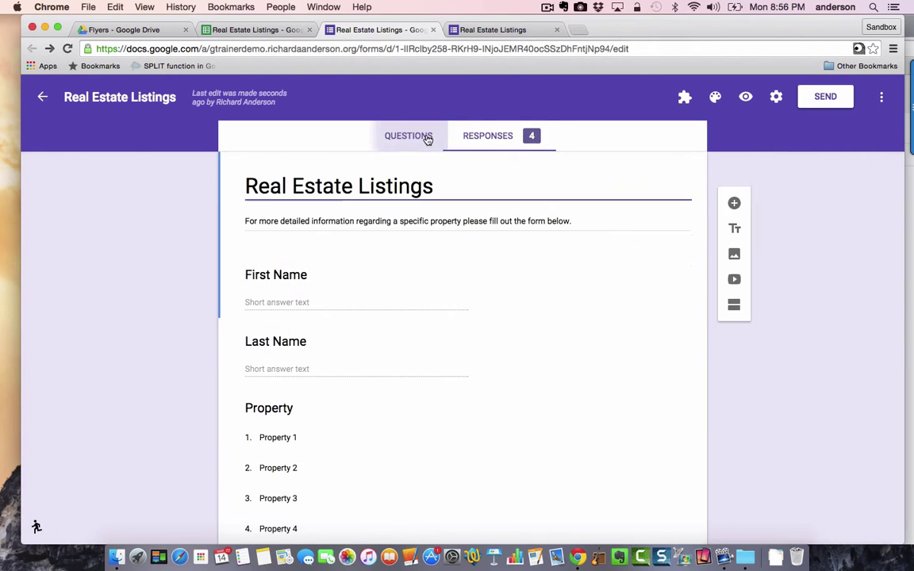
{"action": "left_click", "coordinate": [265, 30]}
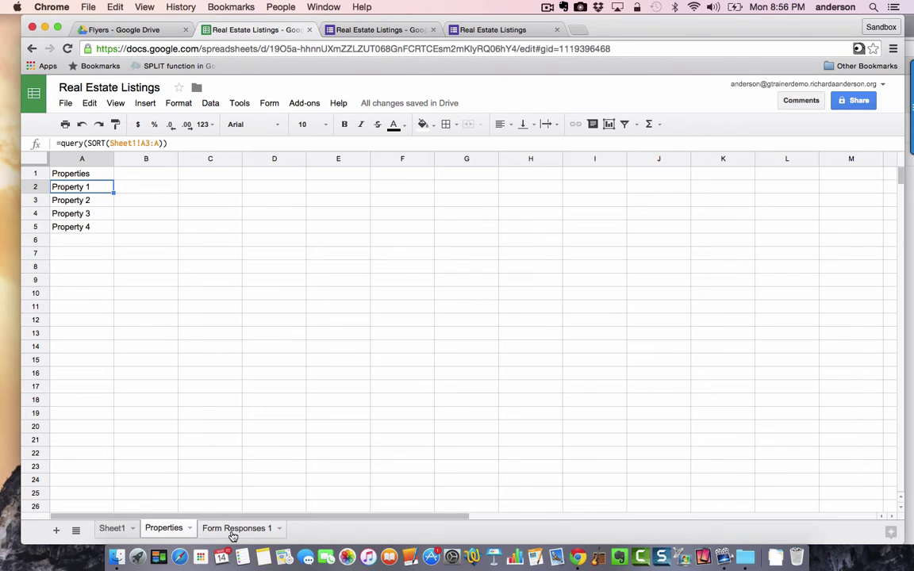
{"action": "left_click", "coordinate": [233, 529]}
{"action": "left_click", "coordinate": [120, 528]}
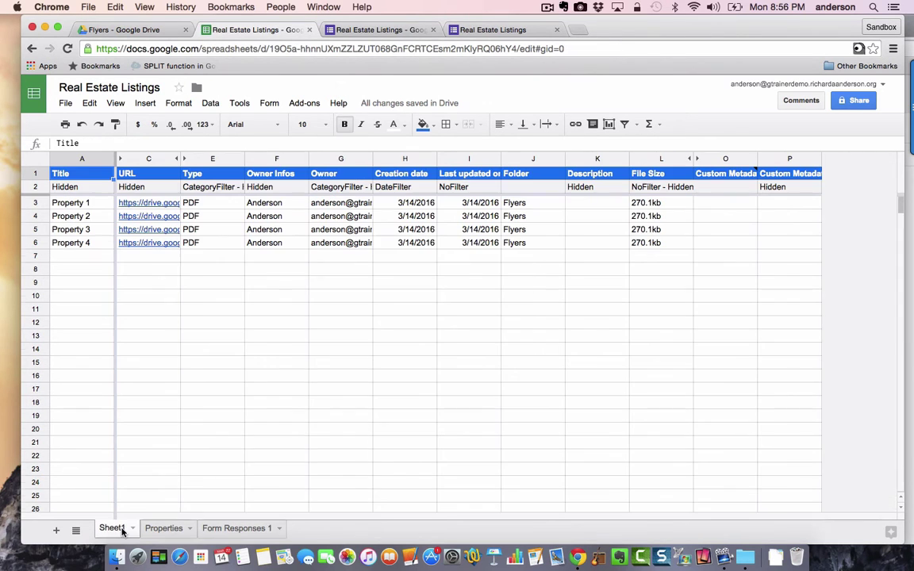
{"action": "left_click", "coordinate": [164, 532]}
{"action": "left_click", "coordinate": [238, 530]}
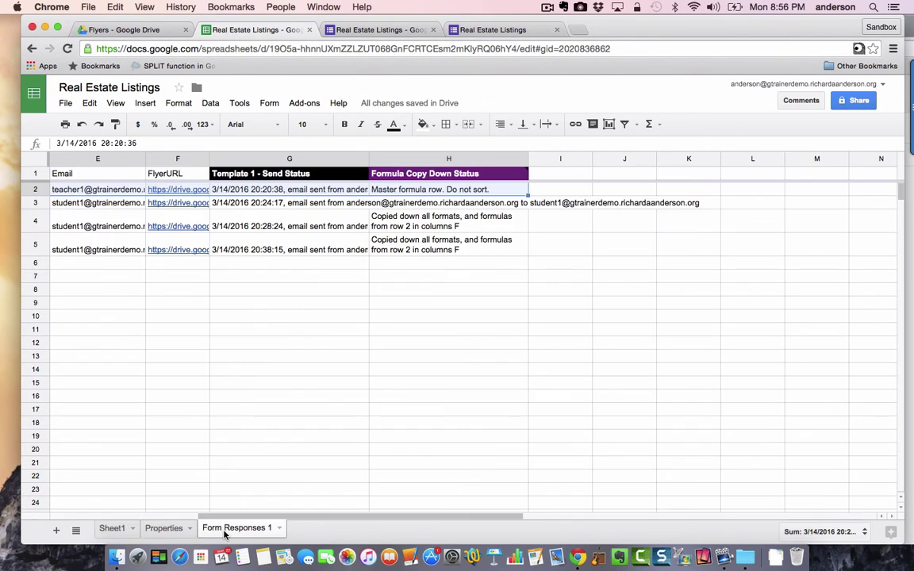
{"action": "left_click", "coordinate": [166, 531]}
{"action": "left_click", "coordinate": [117, 527]}
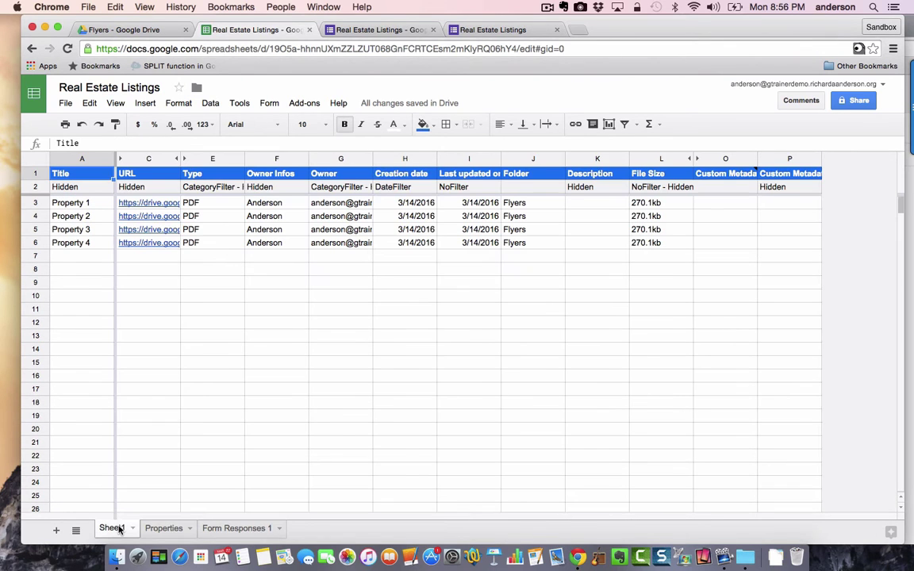
{"action": "left_click", "coordinate": [228, 530]}
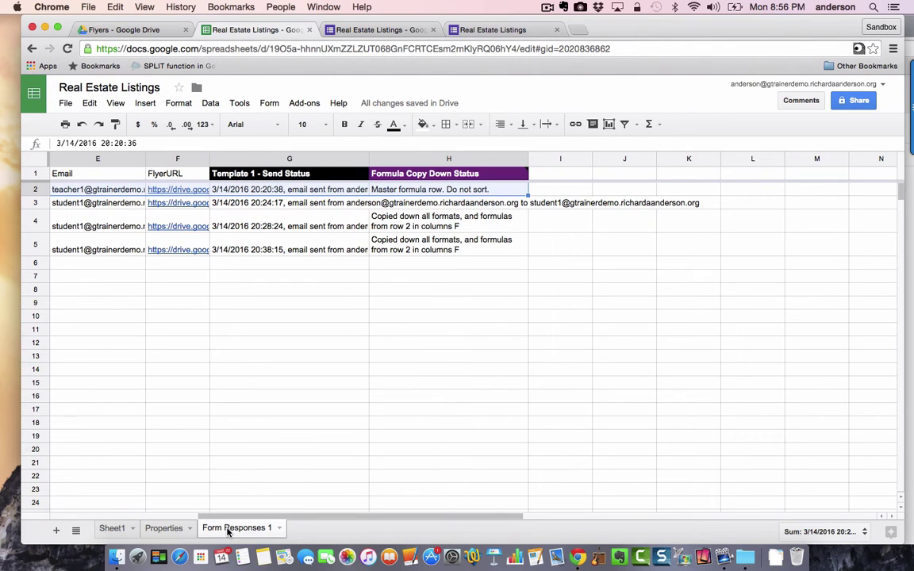
{"action": "scroll", "coordinate": [208, 313], "scroll_direction": "left", "scroll_amount": 5}
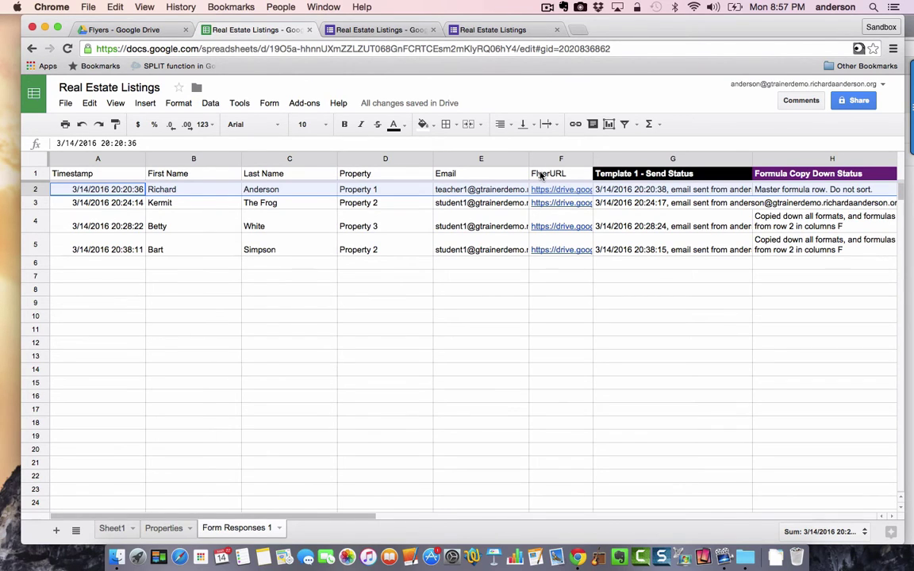
- Inspect F2's VLOOKUP ARRAYFORMULA, unhide Sheet1's Id column, and return to Form Responses 1
{"action": "left_click", "coordinate": [571, 189]}
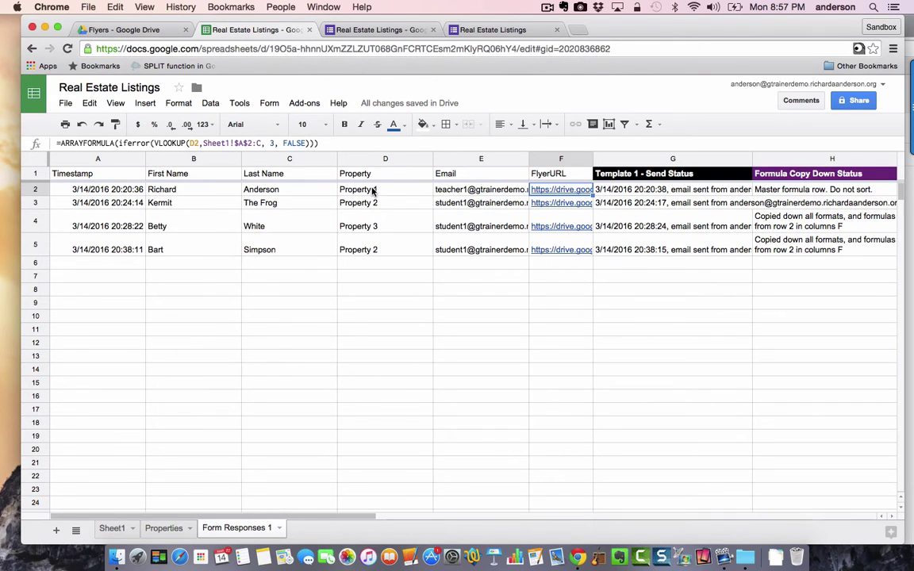
{"action": "left_click", "coordinate": [116, 528]}
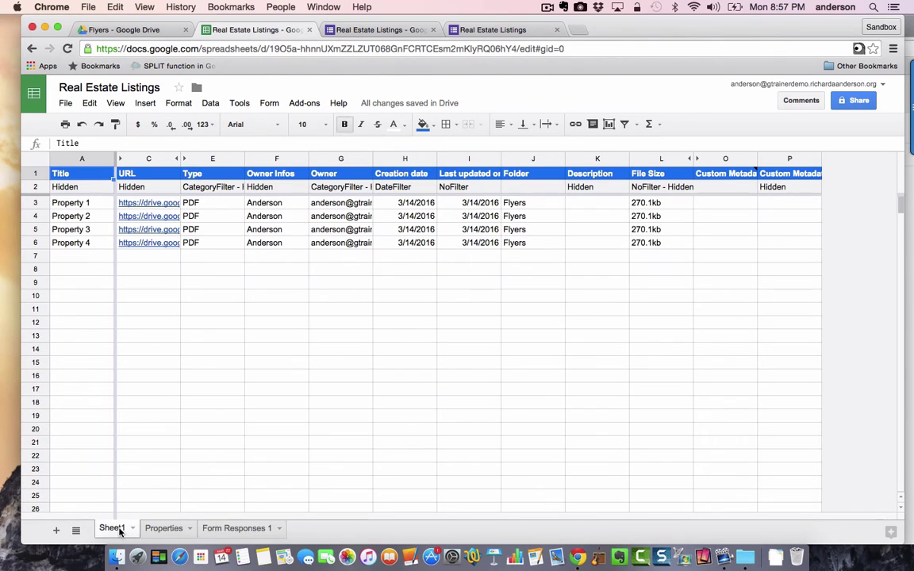
{"action": "left_click", "coordinate": [120, 162]}
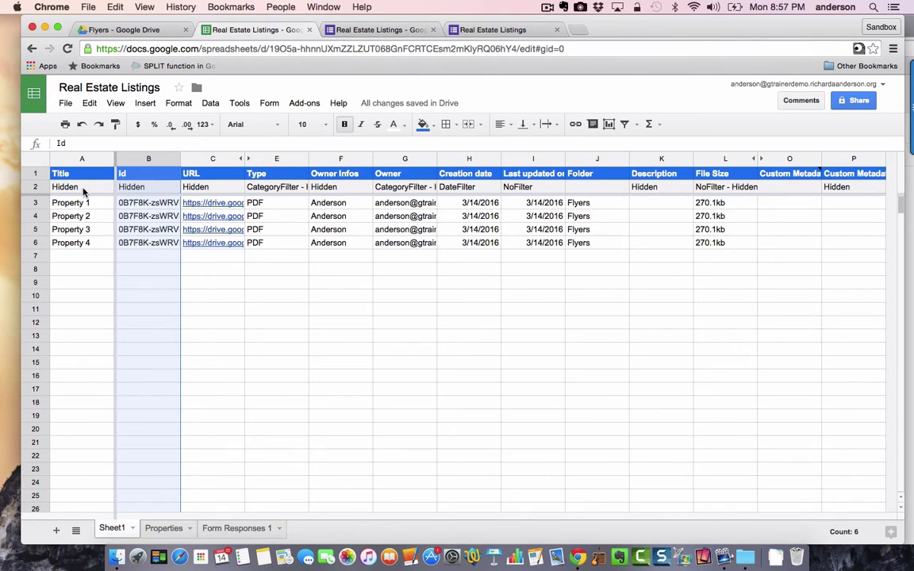
{"action": "left_click", "coordinate": [238, 528]}
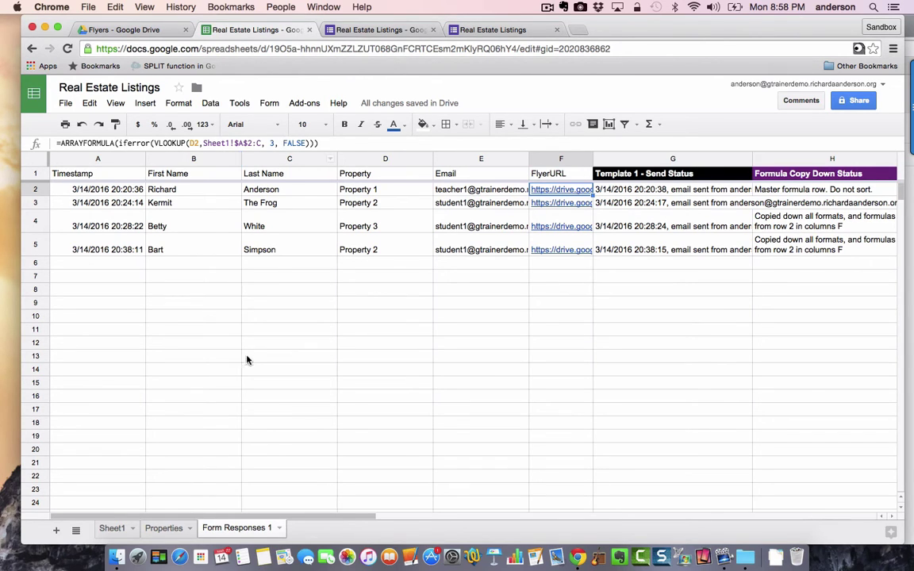
{"action": "left_click", "coordinate": [112, 528]}
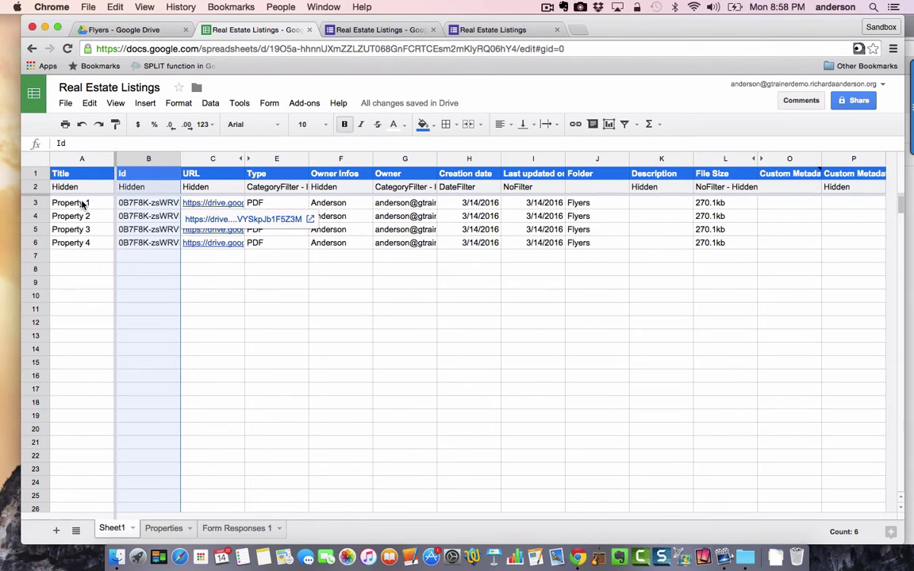
{"action": "left_click", "coordinate": [238, 528]}
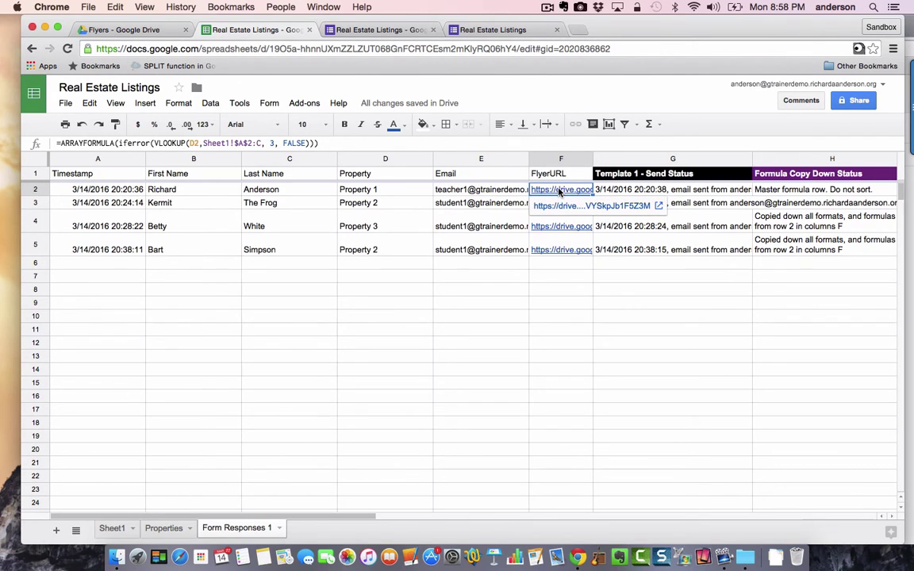
{"action": "left_click", "coordinate": [825, 189]}
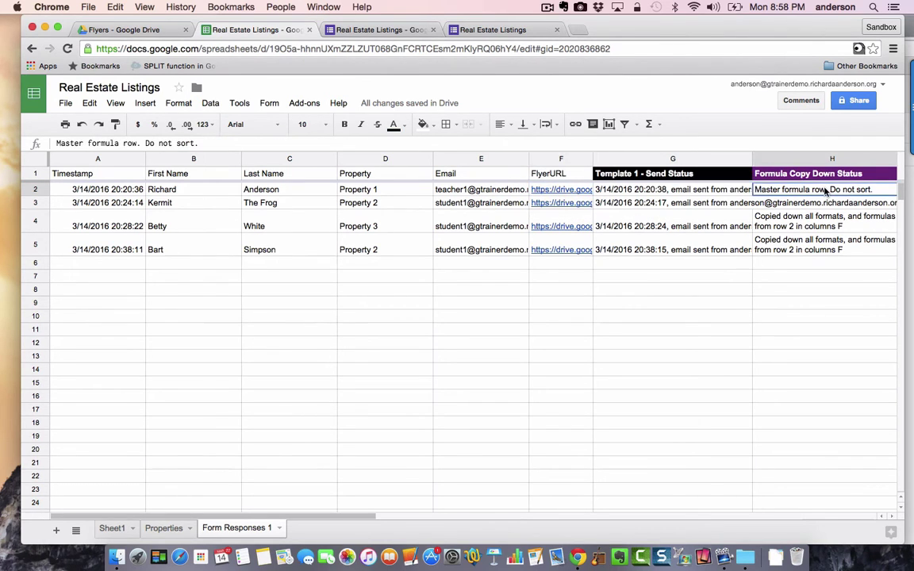
{"action": "left_click", "coordinate": [571, 191]}
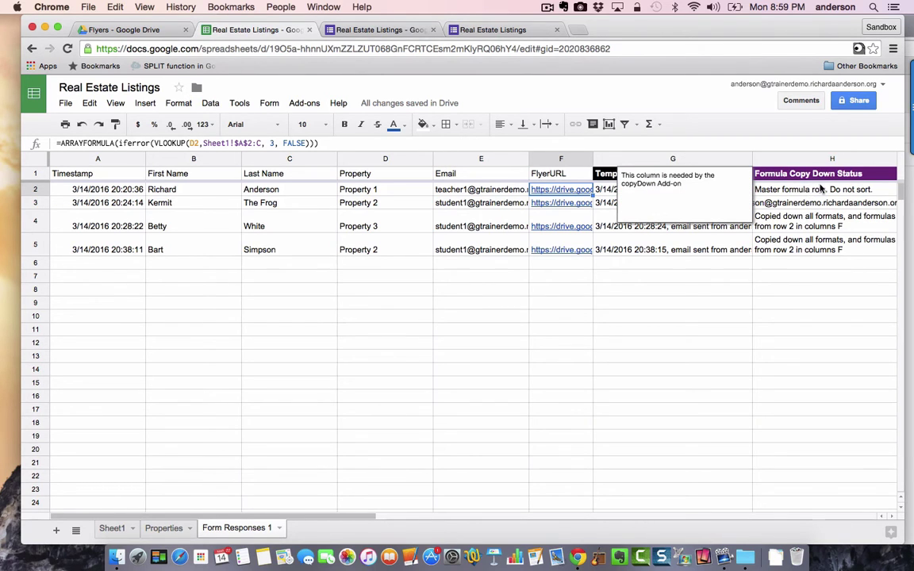
- Open the copyDown add-on's settings to configure formula copy-down
{"action": "left_click", "coordinate": [306, 104]}
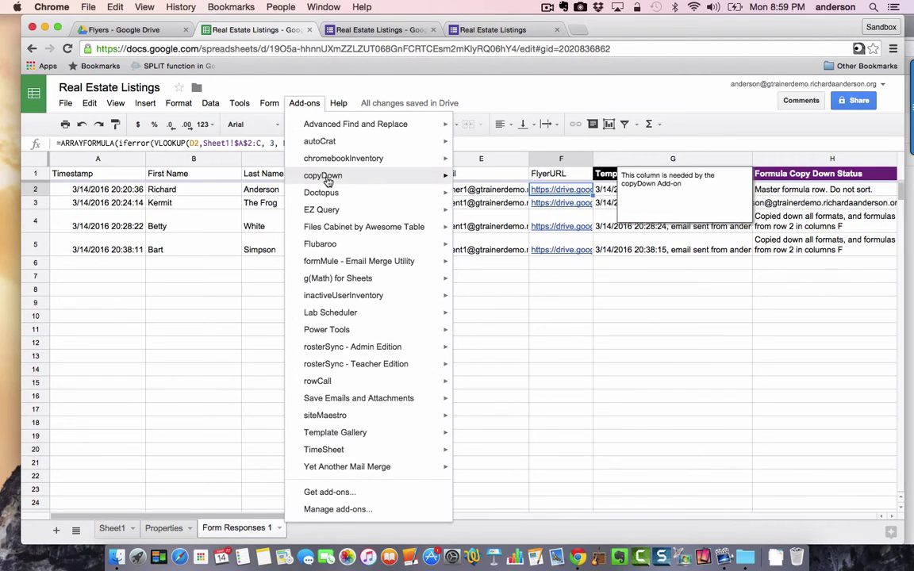
{"action": "mouse_move", "coordinate": [327, 181]}
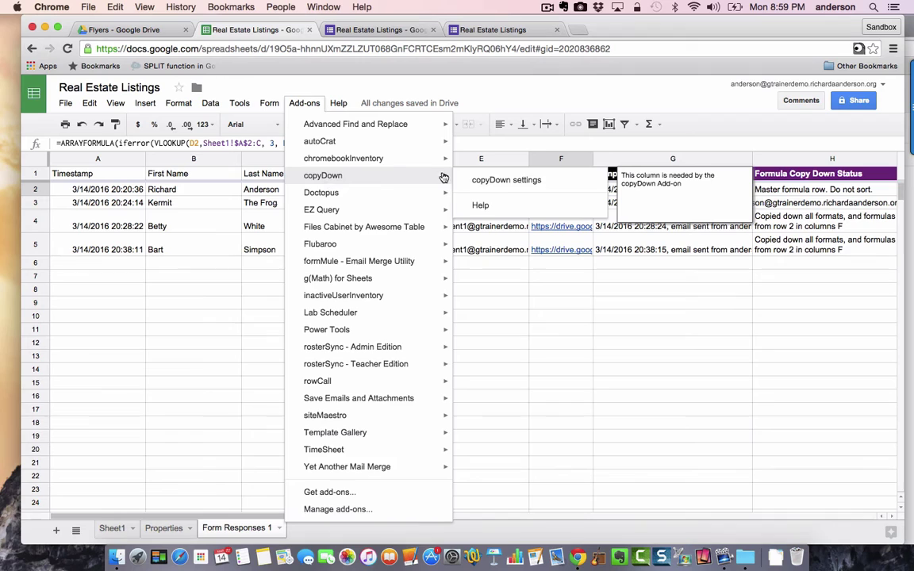
{"action": "left_click", "coordinate": [484, 181]}
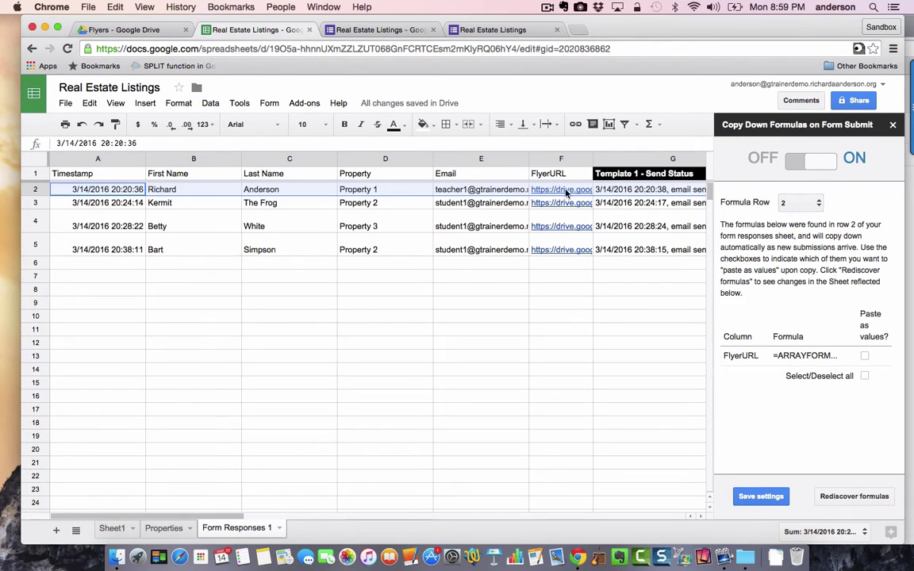
{"action": "mouse_move", "coordinate": [558, 190]}
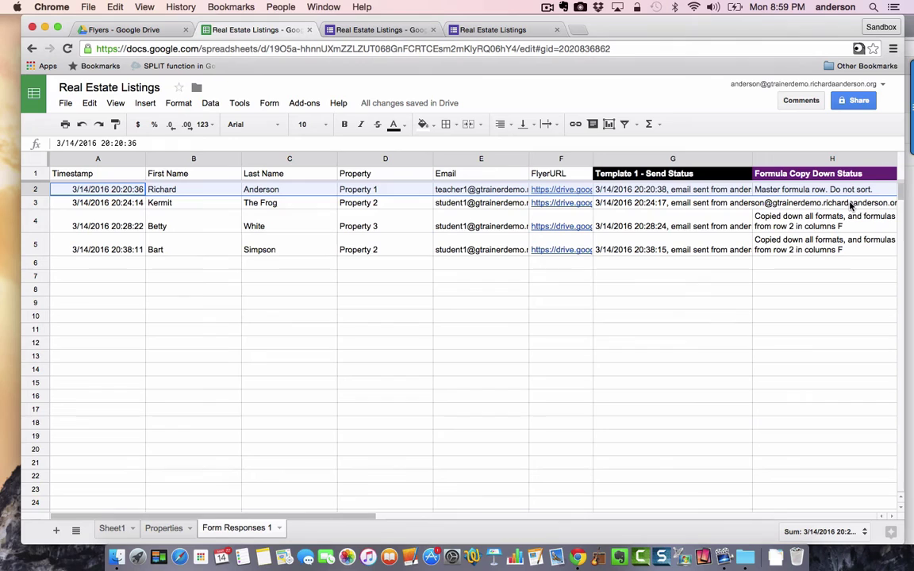
- Open formMule - Email Merge Utility's Setup step for choosing source data and merge type
{"action": "left_click", "coordinate": [304, 103]}
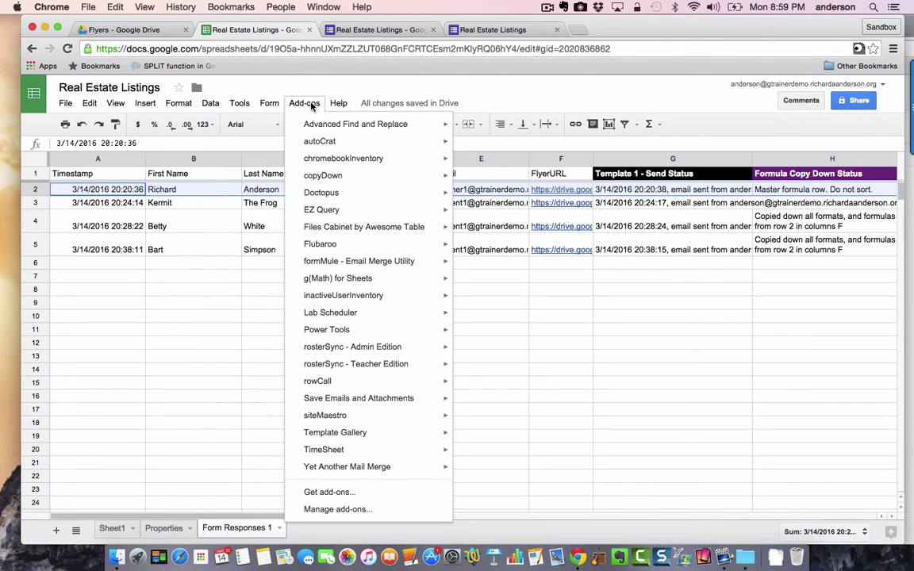
{"action": "mouse_move", "coordinate": [353, 268]}
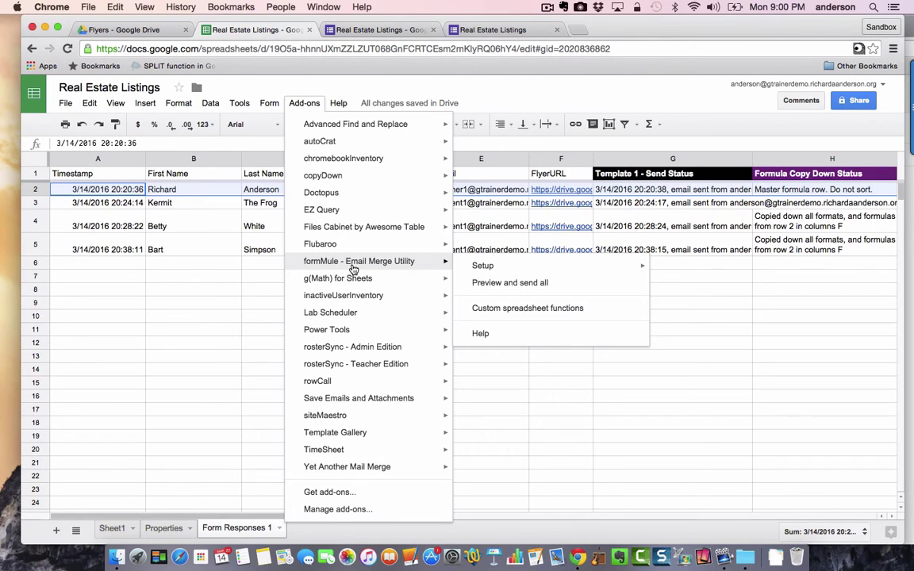
{"action": "mouse_move", "coordinate": [500, 267]}
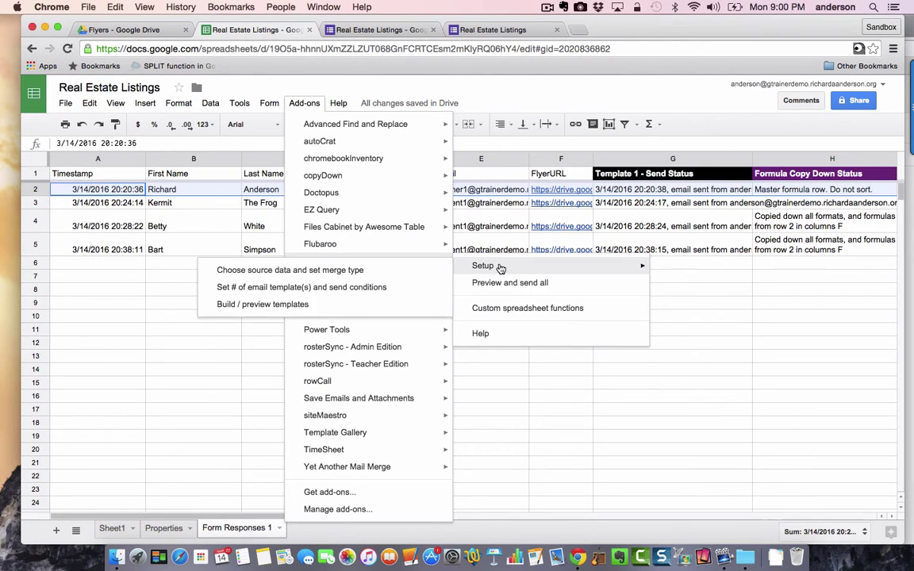
{"action": "left_click", "coordinate": [341, 270]}
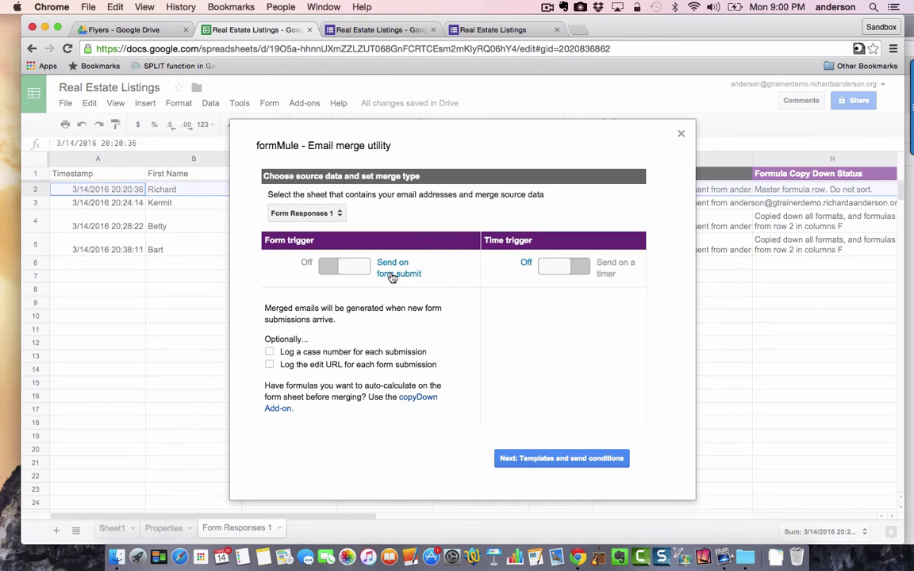
- Save formMule's template settings with one template, Template 1, sent for all rows
{"action": "left_click", "coordinate": [579, 459]}
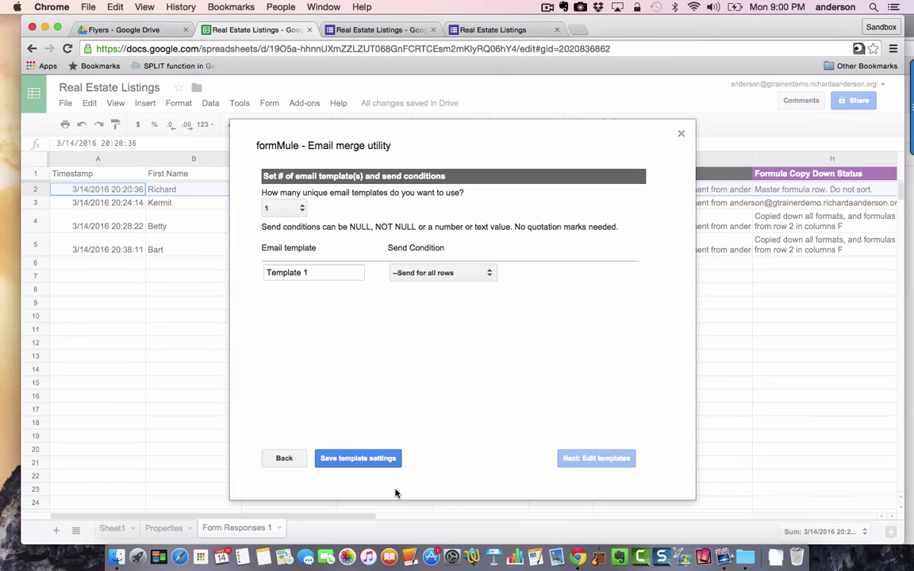
{"action": "left_click", "coordinate": [387, 463]}
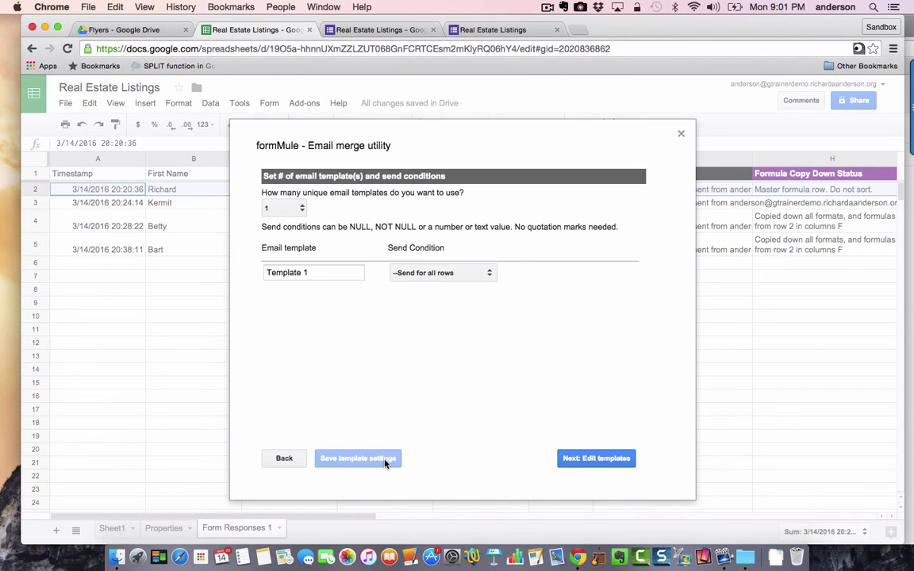
- Review the email body's FlyerURL <a href> link line, then preview sending: 0 emails to send
{"action": "left_click", "coordinate": [627, 464]}
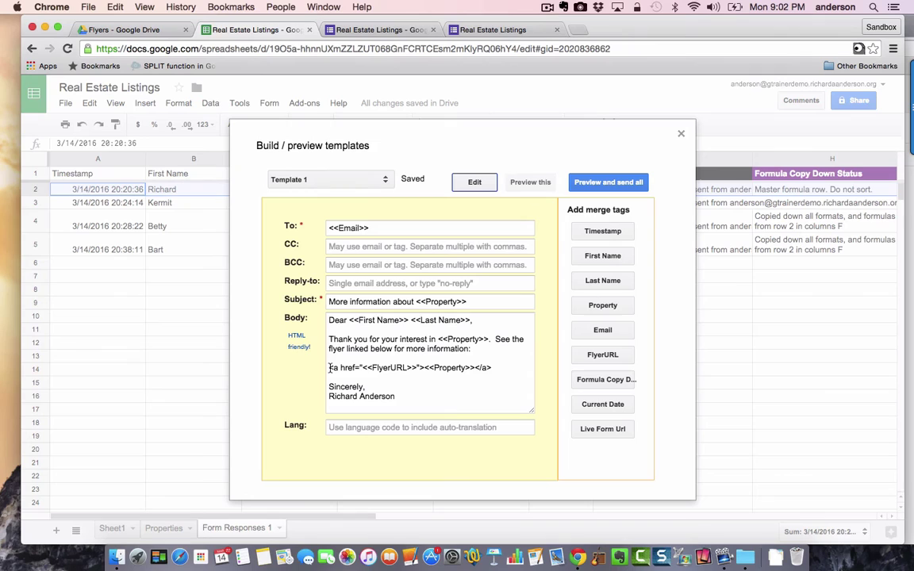
{"action": "left_click", "coordinate": [330, 369]}
{"action": "left_click_drag", "start_coordinate": [329, 369], "coordinate": [363, 370]}
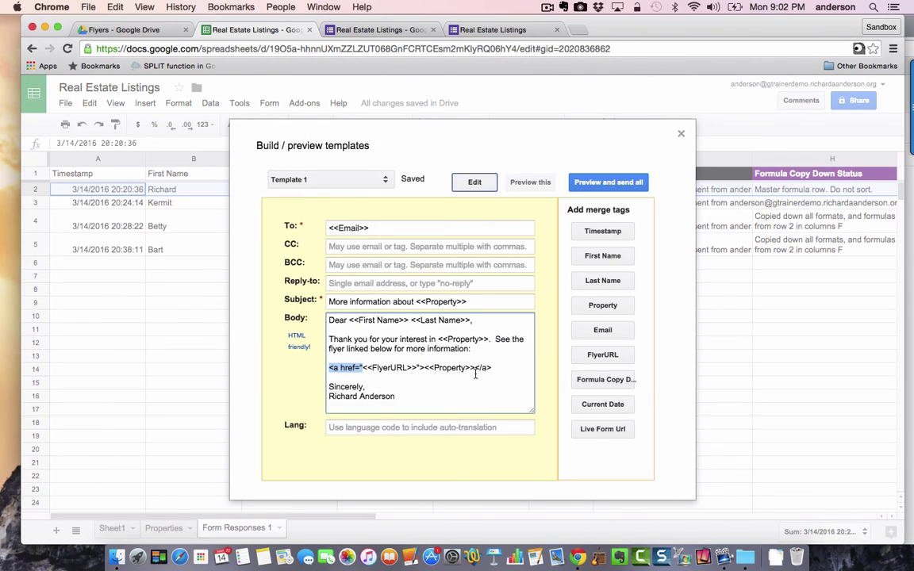
{"action": "left_click", "coordinate": [401, 397]}
{"action": "left_click", "coordinate": [584, 186]}
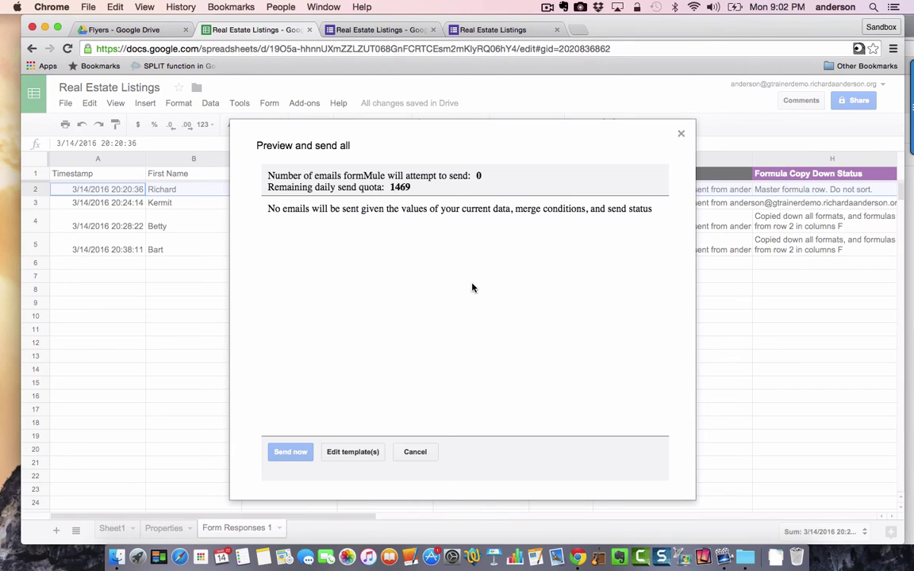
- Close the Preview and send all dialog to return to Form Responses 1
{"action": "left_click", "coordinate": [681, 134]}
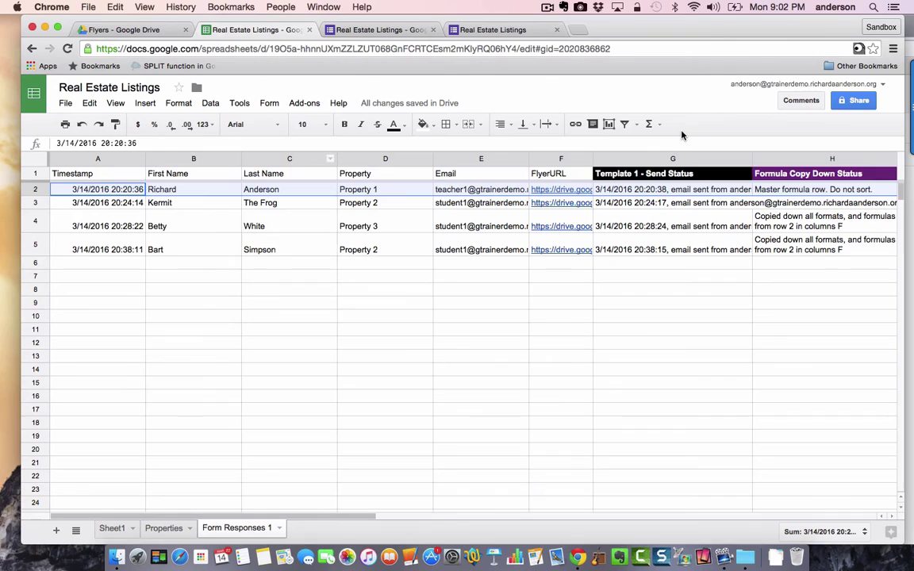
- On the Real Estate Listings form, enter the requester's first and last name and browse the property list
{"action": "left_click", "coordinate": [491, 29]}
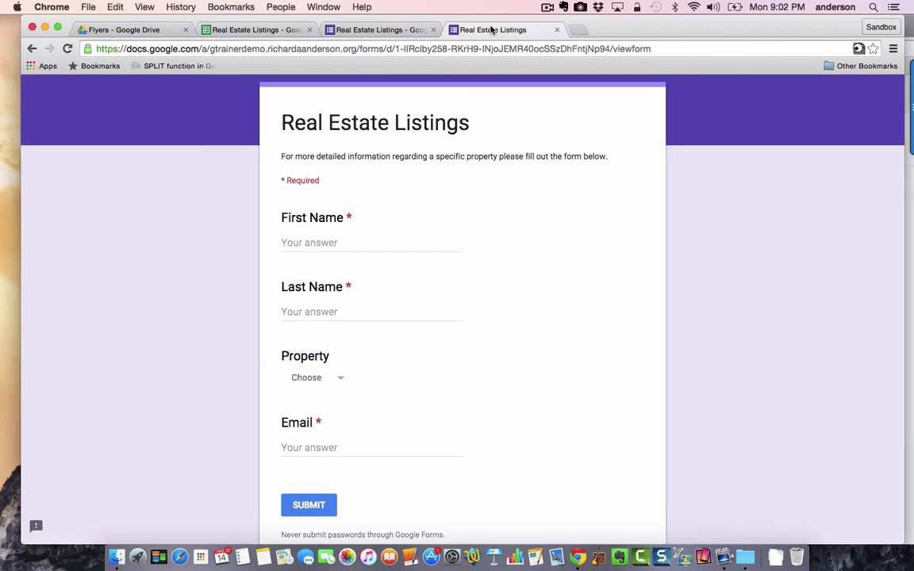
{"action": "left_click", "coordinate": [319, 244]}
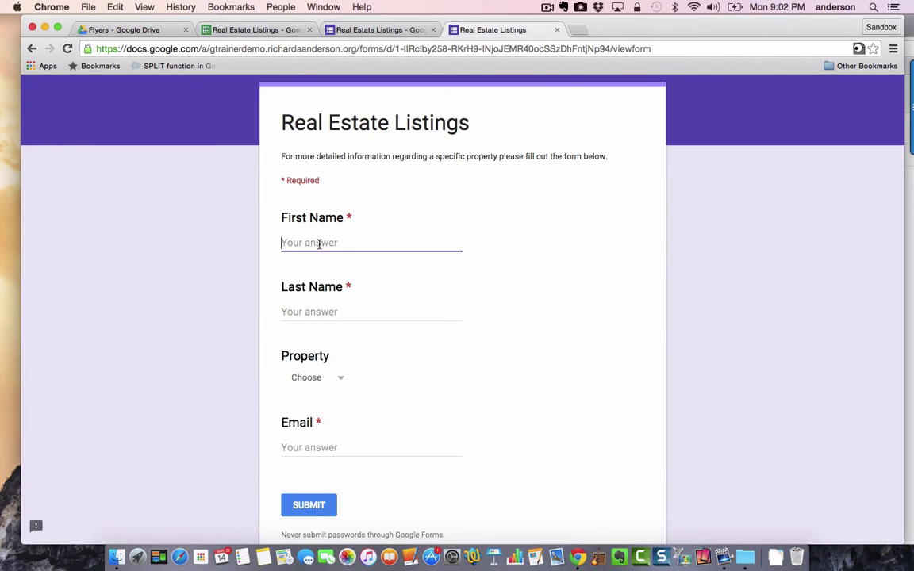
{"action": "left_click", "coordinate": [345, 312]}
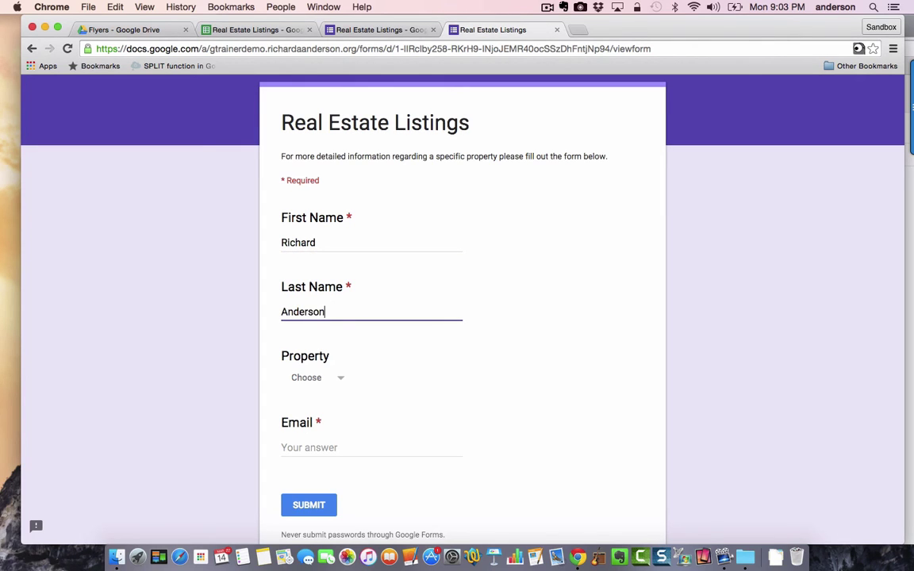
{"action": "left_click", "coordinate": [340, 377]}
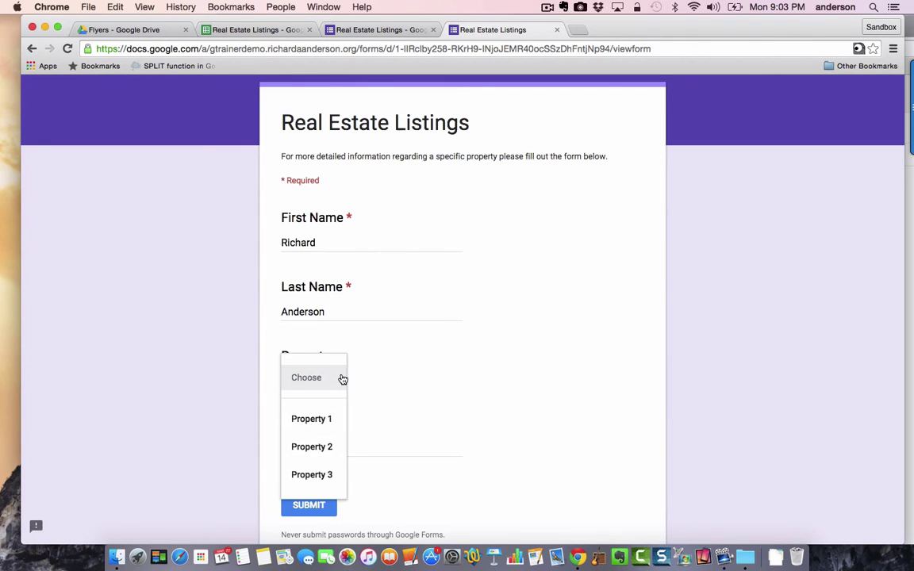
{"action": "scroll", "coordinate": [318, 477], "scroll_direction": "down", "scroll_amount": 1}
{"action": "scroll", "coordinate": [317, 476], "scroll_direction": "down", "scroll_amount": 3}
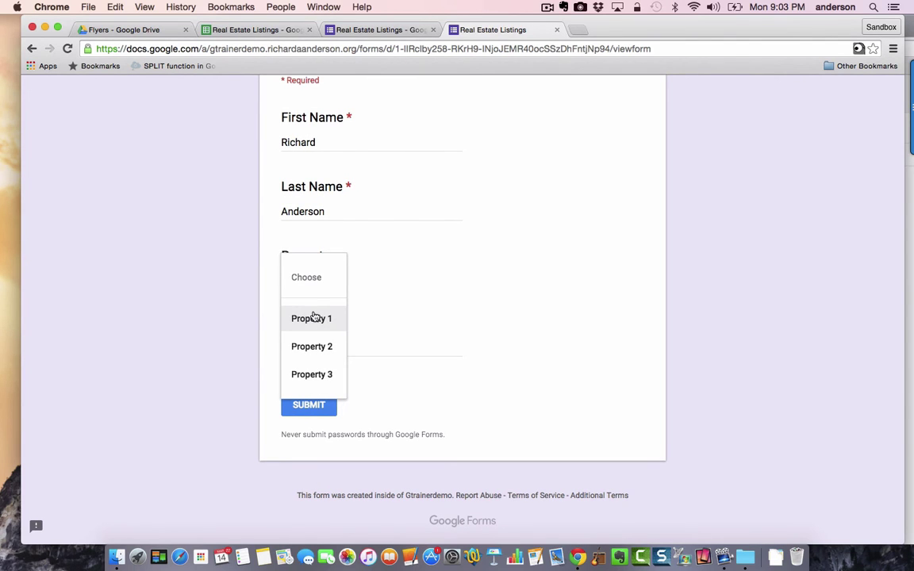
{"action": "scroll", "coordinate": [314, 318], "scroll_direction": "up", "scroll_amount": 5}
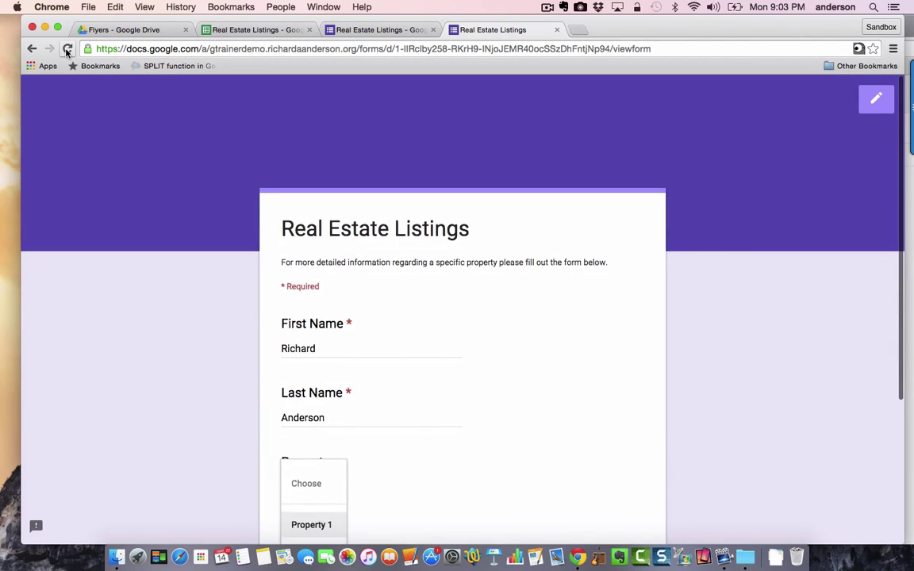
- Reload the form and confirm the property choices now include Property 4
{"action": "left_click", "coordinate": [67, 50]}
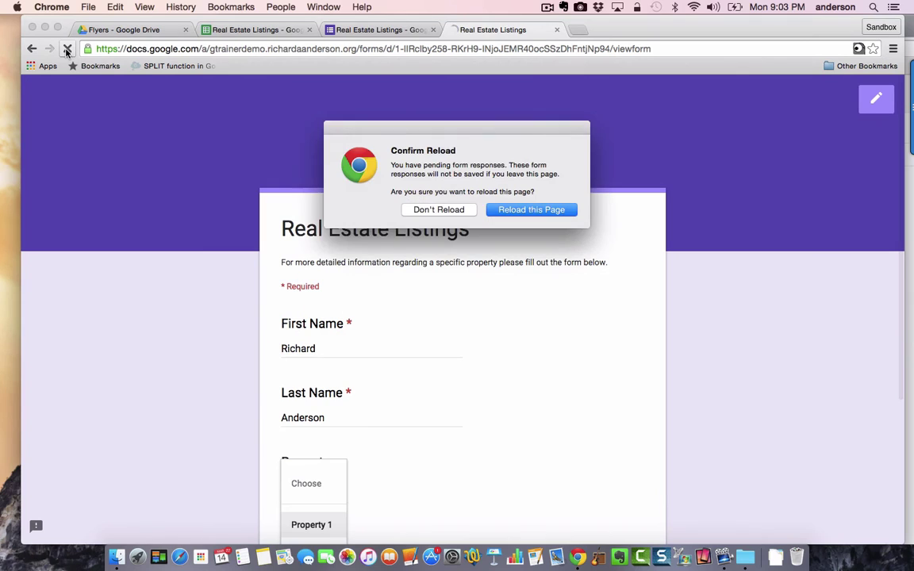
{"action": "left_click", "coordinate": [439, 210]}
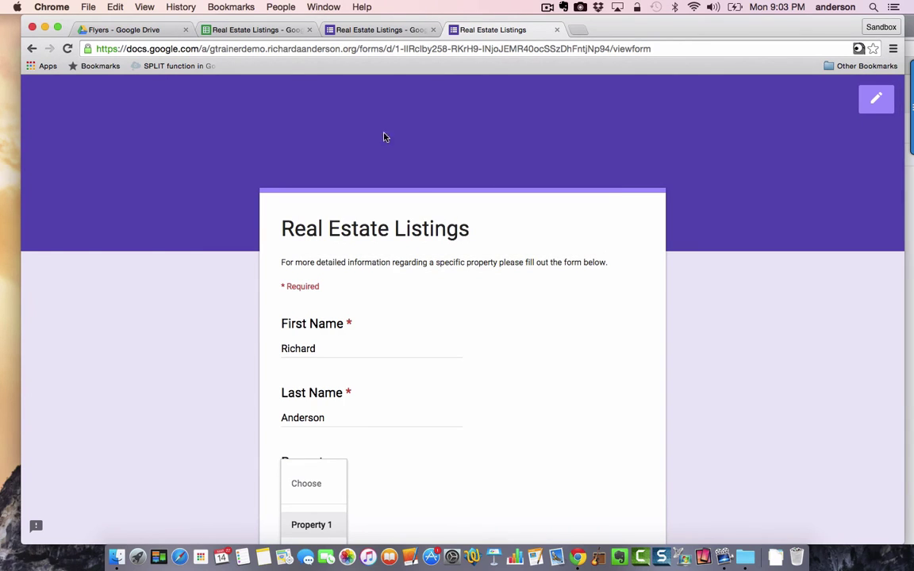
{"action": "left_click", "coordinate": [62, 50]}
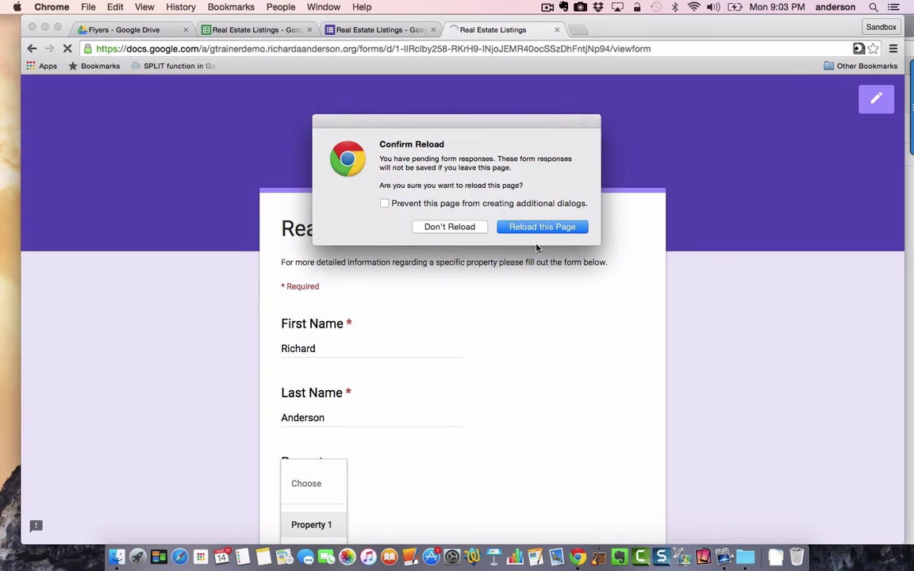
{"action": "left_click", "coordinate": [563, 229]}
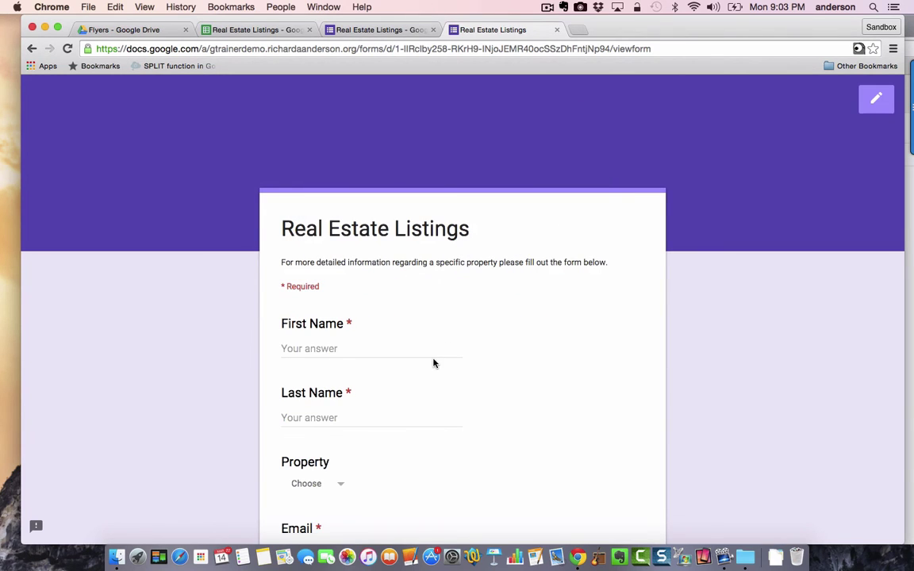
{"action": "scroll", "coordinate": [432, 363], "scroll_direction": "down", "scroll_amount": 3}
{"action": "left_click", "coordinate": [343, 376]}
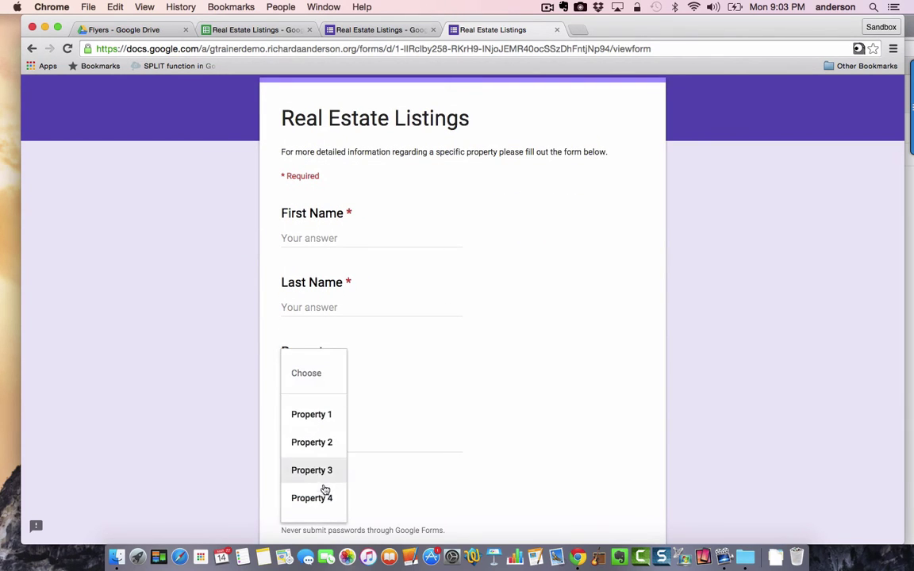
{"action": "left_click", "coordinate": [706, 318]}
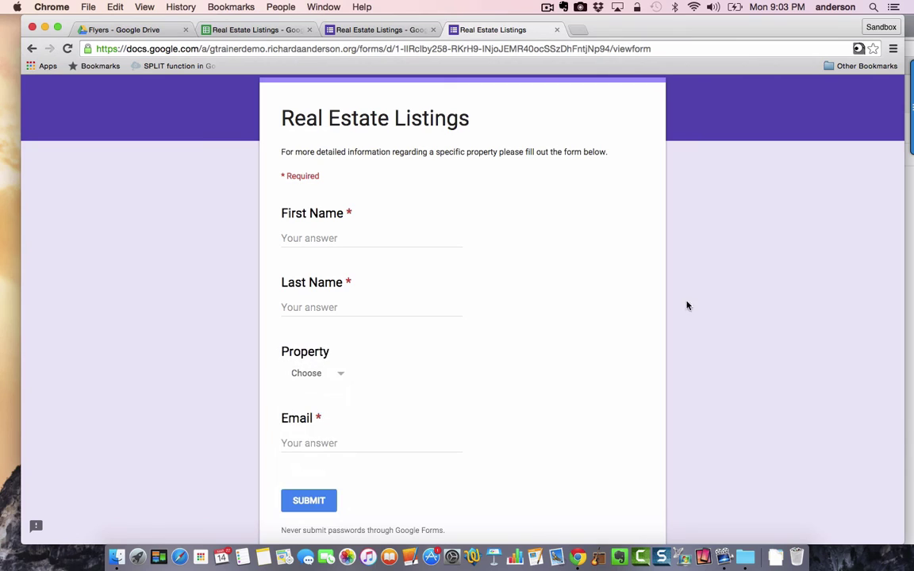
- Re-enter the requester's first name and last name in the reloaded form
{"action": "left_click", "coordinate": [300, 239]}
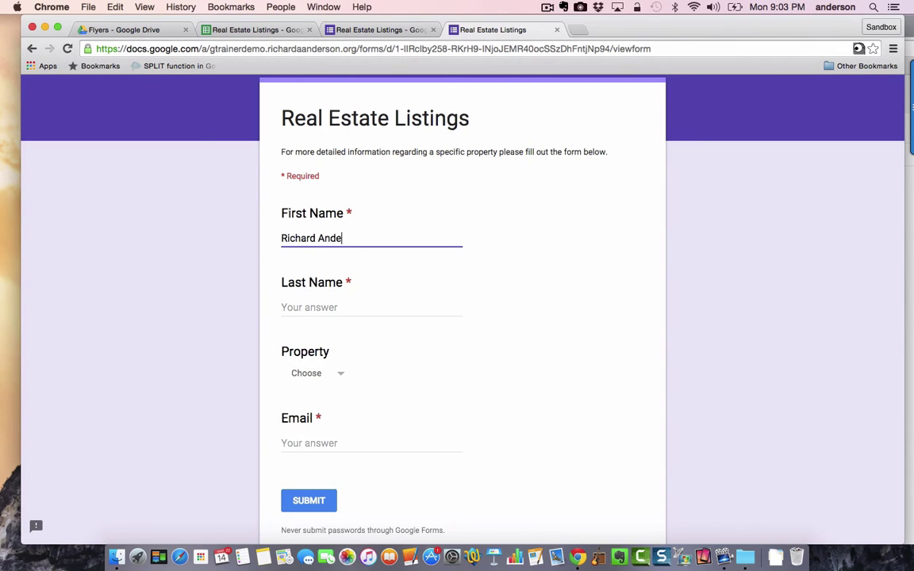
{"action": "left_click", "coordinate": [284, 308]}
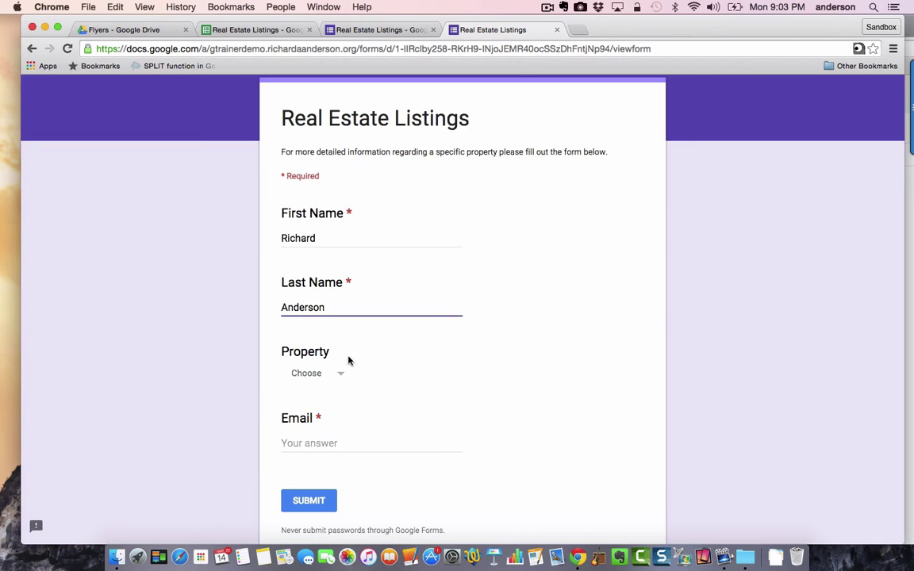
- Choose Property 4, enter the requester's e-mail address, and submit the form
{"action": "left_click", "coordinate": [345, 376]}
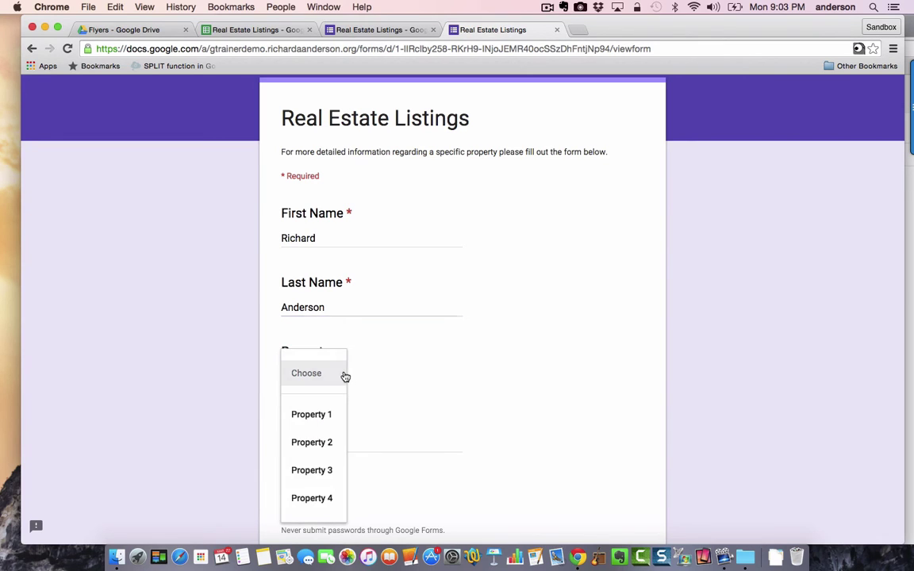
{"action": "left_click", "coordinate": [309, 499]}
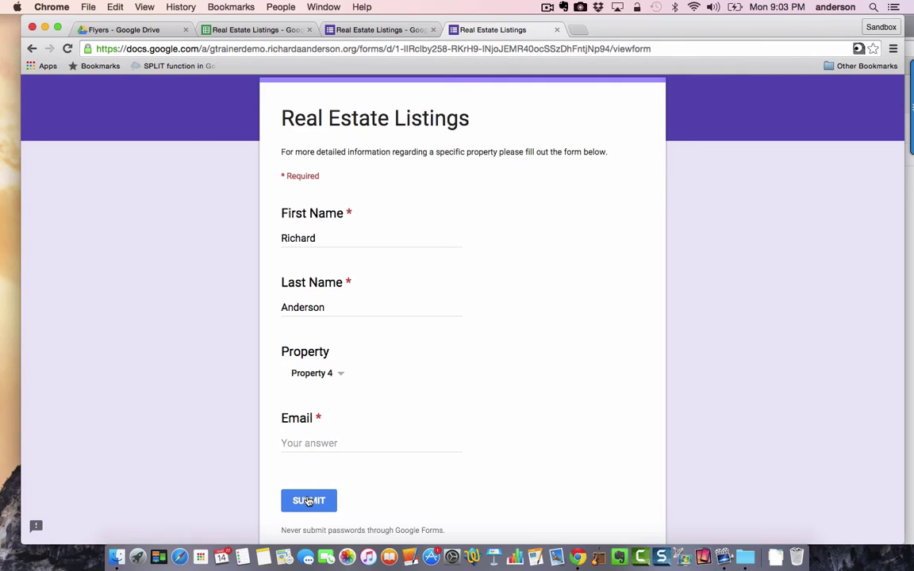
{"action": "left_click", "coordinate": [300, 444]}
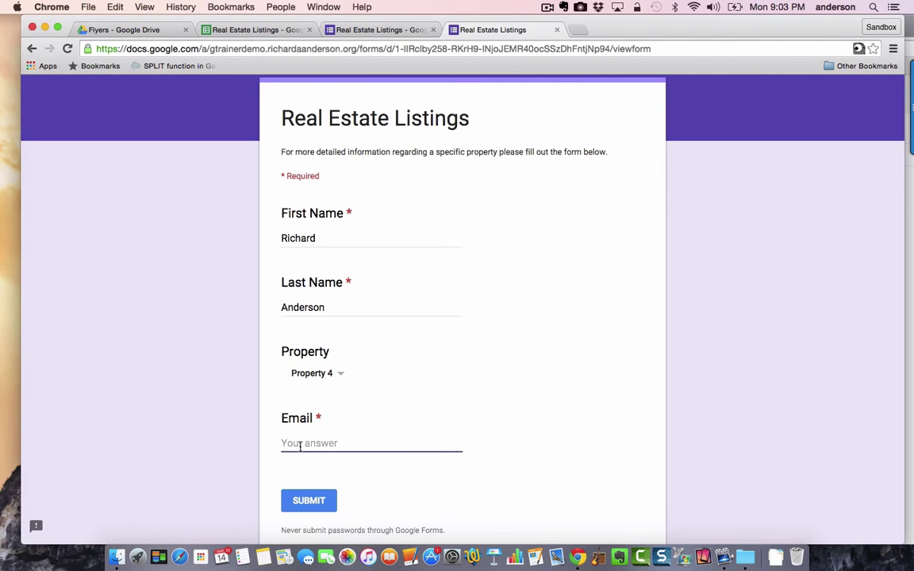
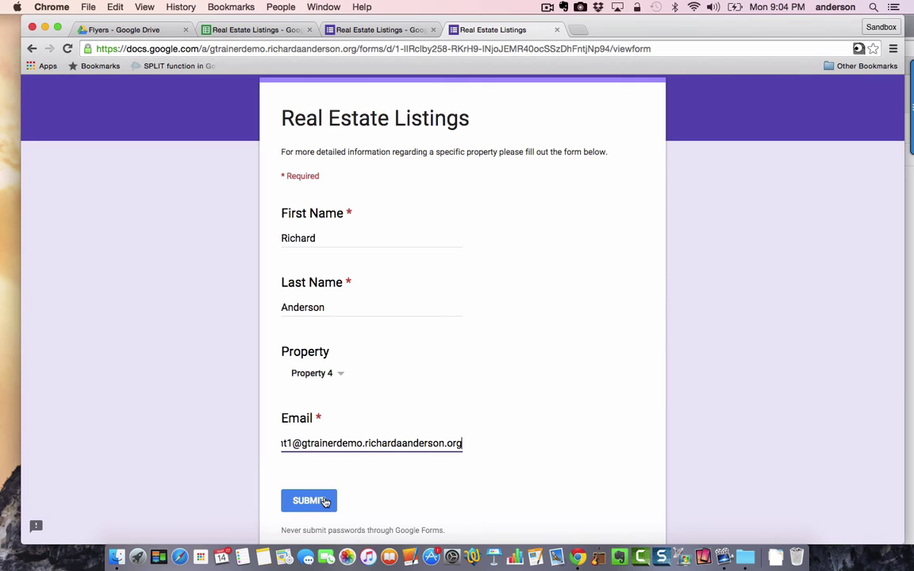
{"action": "left_click", "coordinate": [324, 501]}
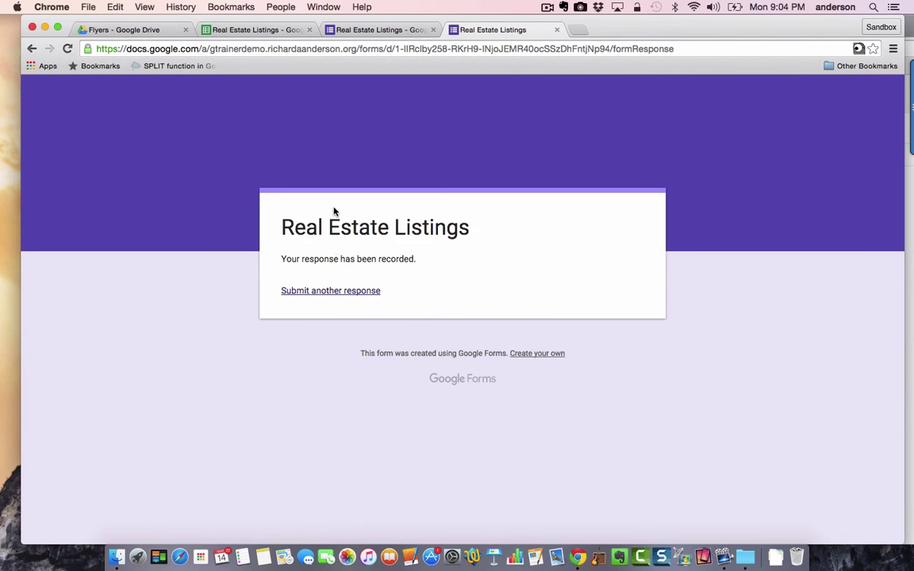
- Check Form Responses 1 for the new Property 4 row marked emailed, then uncover the Gmail window
{"action": "left_click", "coordinate": [245, 30]}
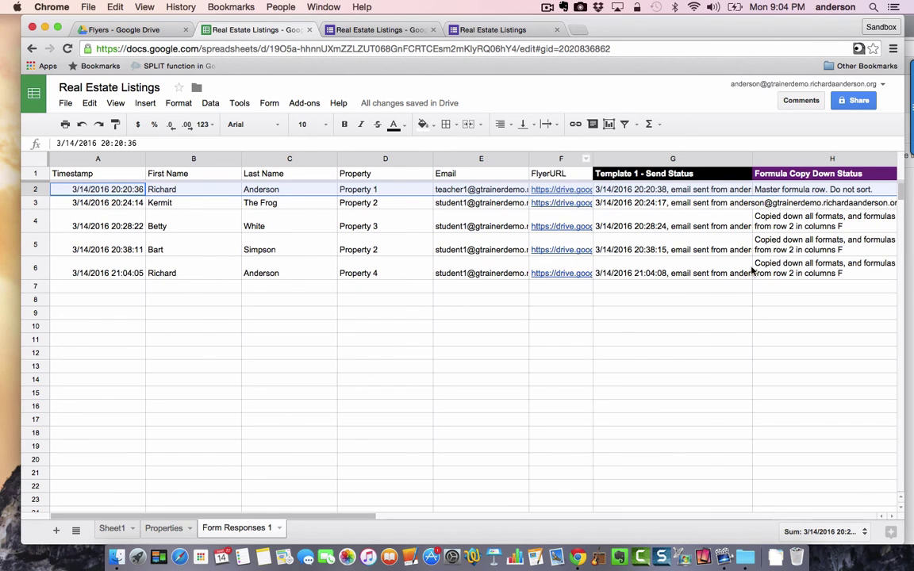
{"action": "scroll", "coordinate": [833, 274], "scroll_direction": "right", "scroll_amount": 5}
{"action": "scroll", "coordinate": [833, 274], "scroll_direction": "left", "scroll_amount": 3}
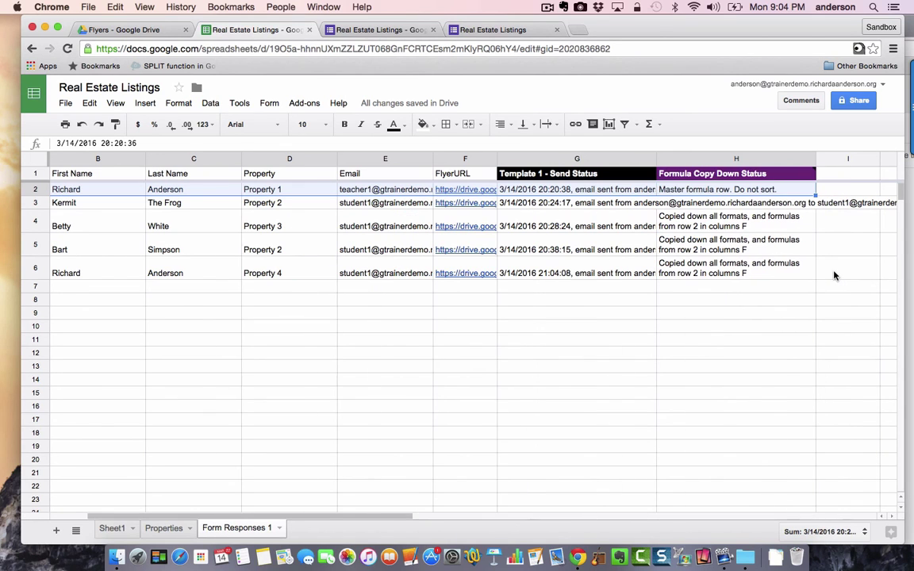
{"action": "left_click_drag", "start_coordinate": [750, 29], "coordinate": [661, 29]}
- Open the 'More information about Property 4' email showing the flyer link and PDF, then return to the spreadsheet
{"action": "left_click", "coordinate": [830, 31]}
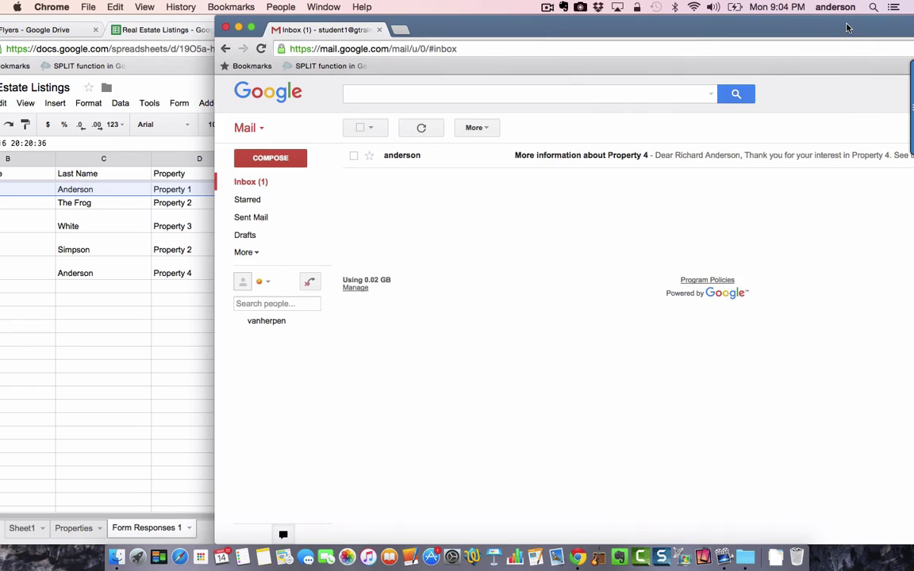
{"action": "left_click_drag", "start_coordinate": [572, 26], "coordinate": [463, 28]}
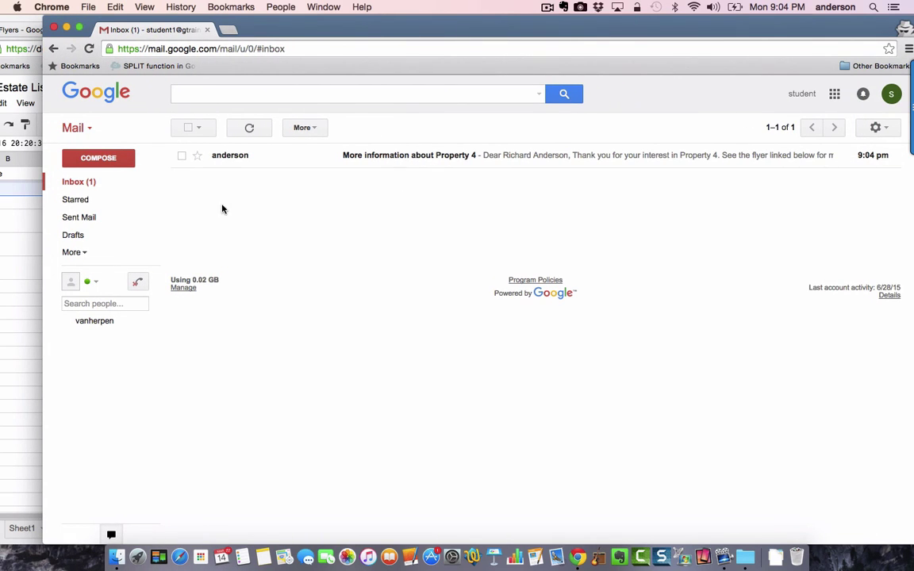
{"action": "left_click", "coordinate": [384, 159]}
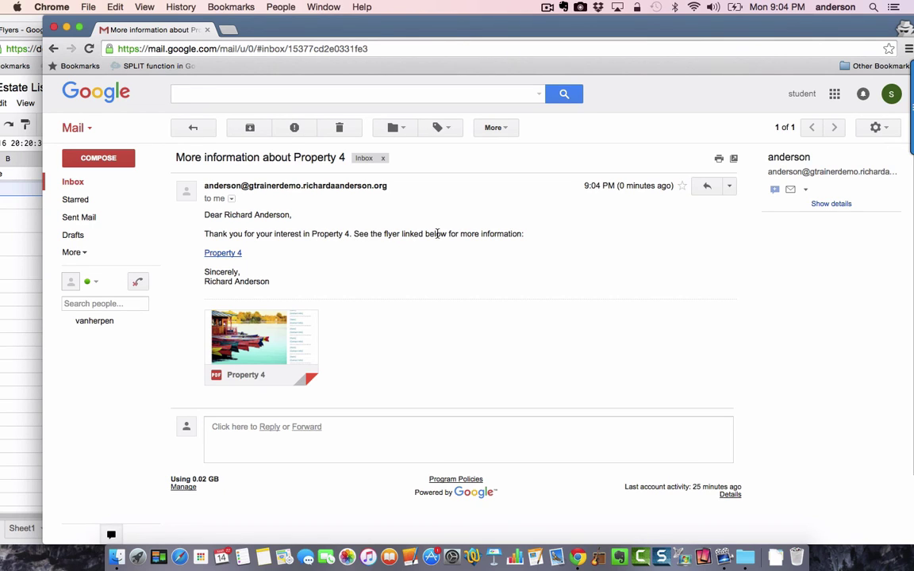
{"action": "mouse_move", "coordinate": [294, 341]}
{"action": "left_click_drag", "start_coordinate": [511, 30], "coordinate": [541, 30]}
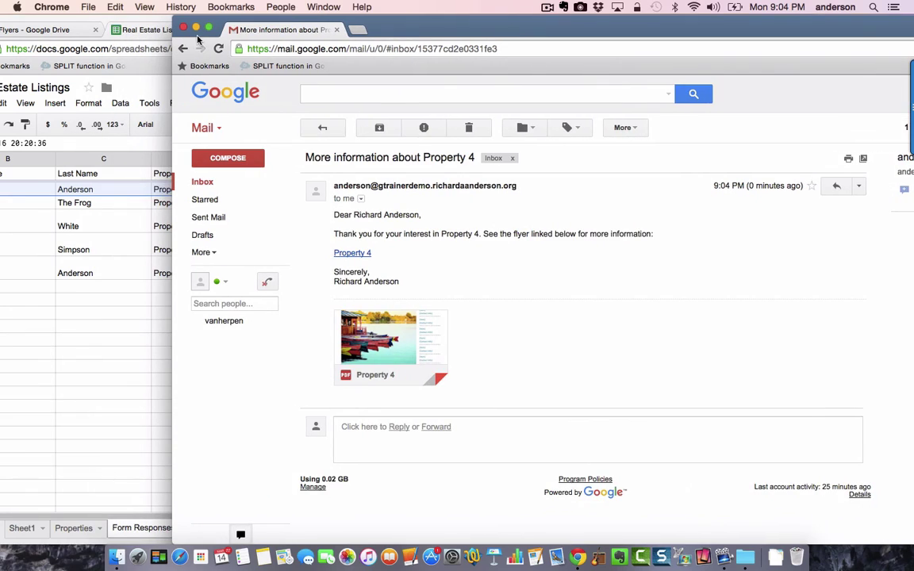
{"action": "left_click", "coordinate": [159, 25]}
{"action": "left_click_drag", "start_coordinate": [164, 24], "coordinate": [254, 35]}
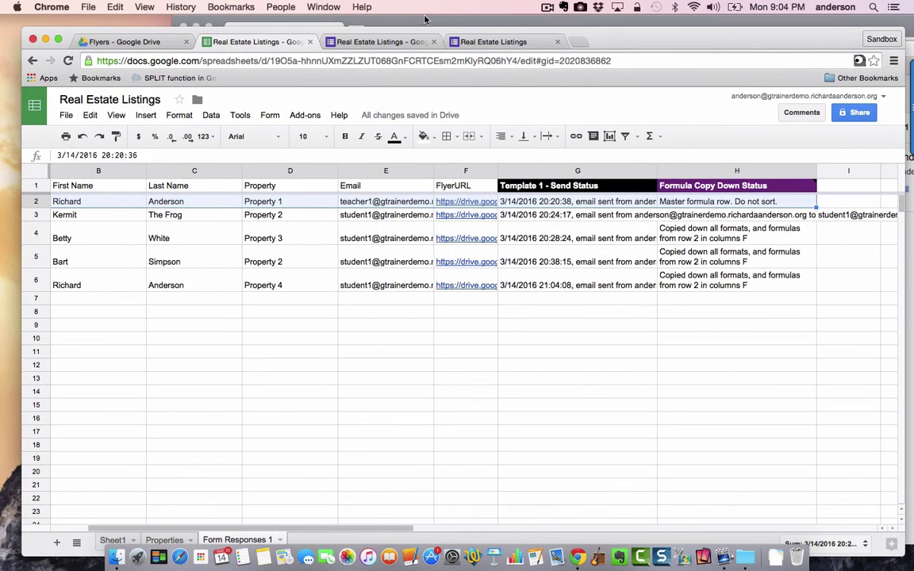
- Rearrange the mail and spreadsheet windows so the spreadsheet sits in front
{"action": "left_click_drag", "start_coordinate": [426, 21], "coordinate": [318, 25]}
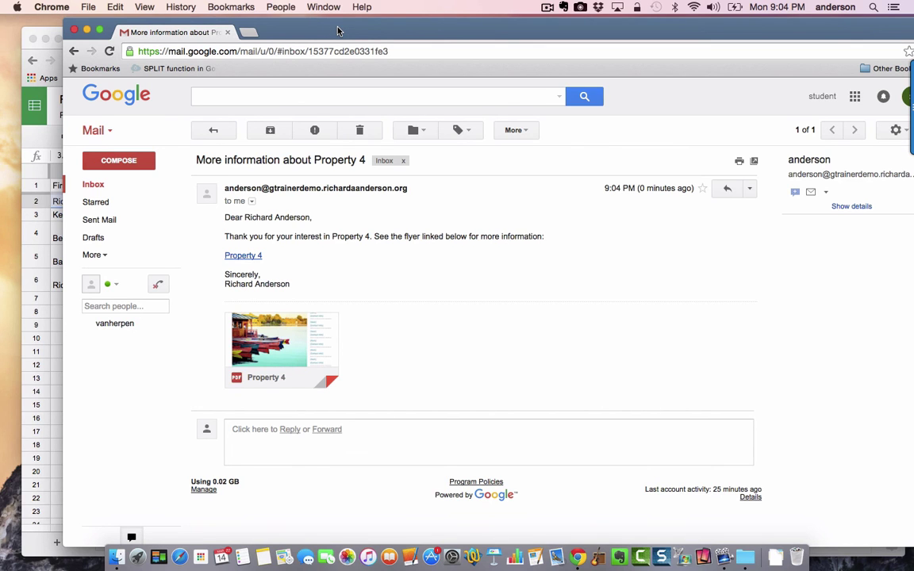
{"action": "left_click_drag", "start_coordinate": [337, 31], "coordinate": [289, 72]}
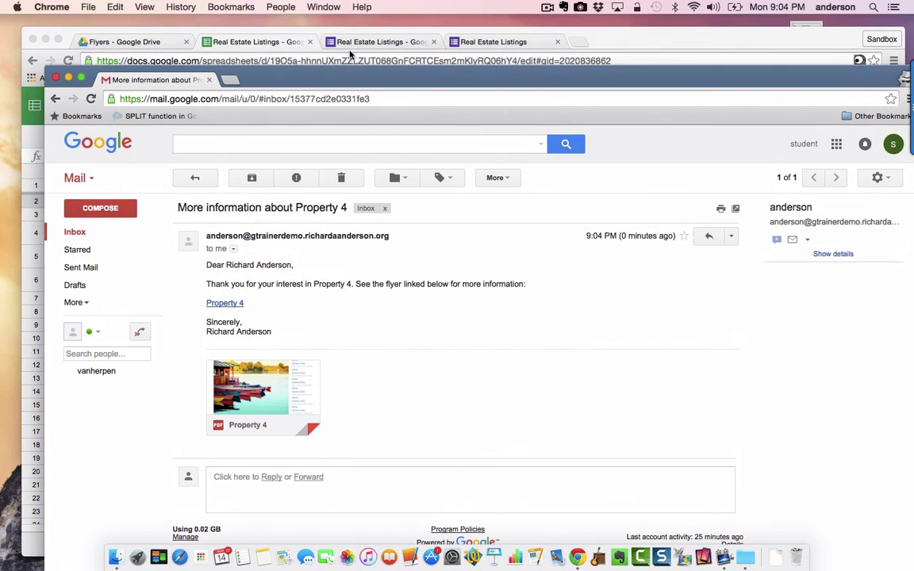
{"action": "left_click", "coordinate": [342, 31]}
{"action": "left_click_drag", "start_coordinate": [342, 32], "coordinate": [338, 26]}
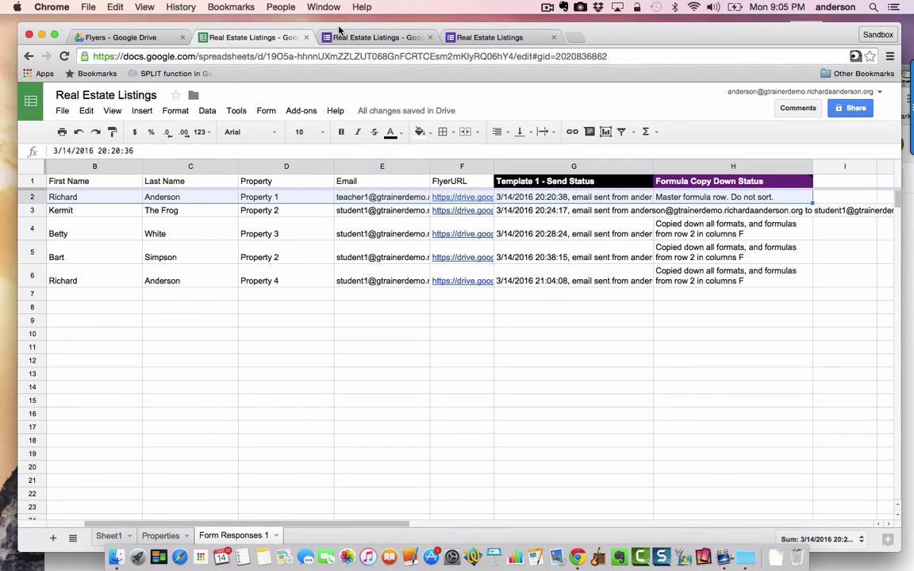
- Look over the installed add-ons, including formMule - Email Merge Utility, then return to the Real Estate Listings form editor
{"action": "left_click", "coordinate": [301, 112]}
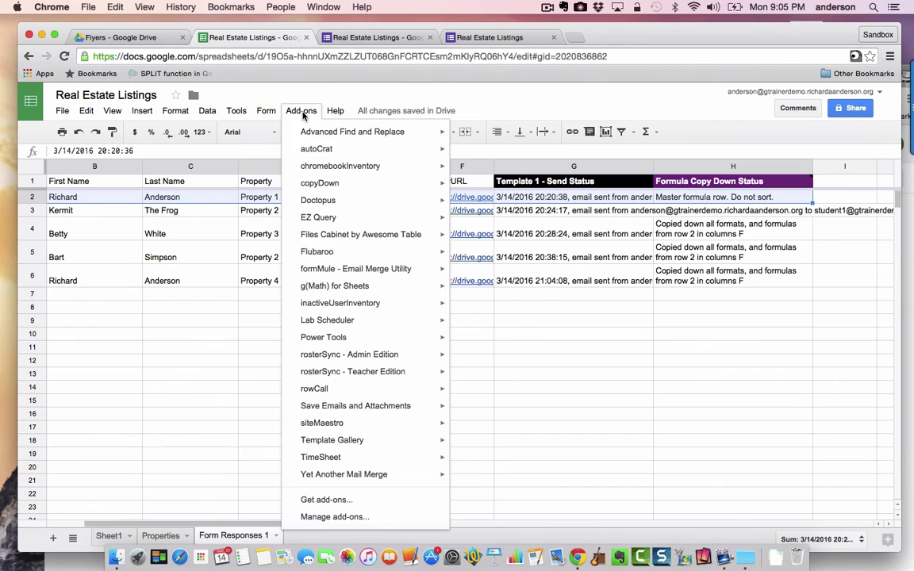
{"action": "mouse_move", "coordinate": [368, 239]}
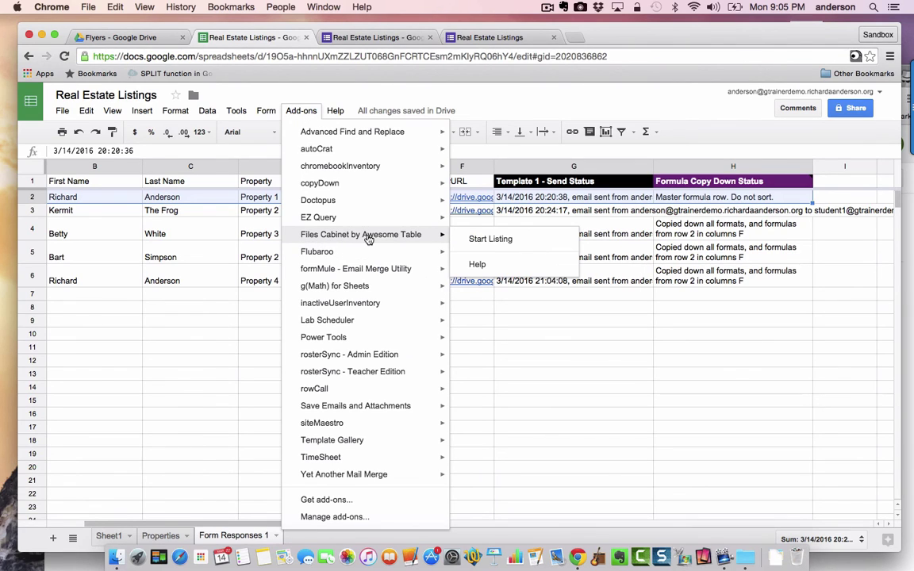
{"action": "mouse_move", "coordinate": [315, 274]}
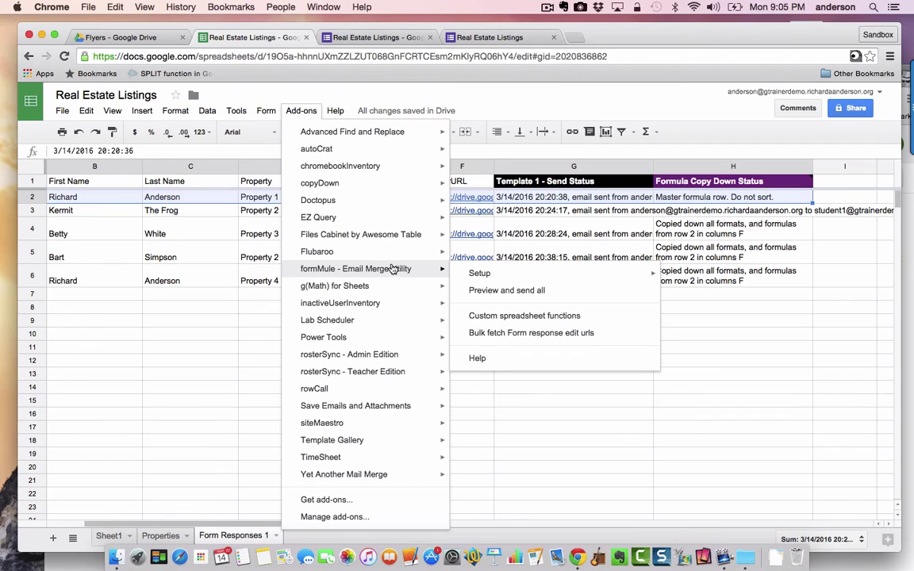
{"action": "mouse_move", "coordinate": [336, 187]}
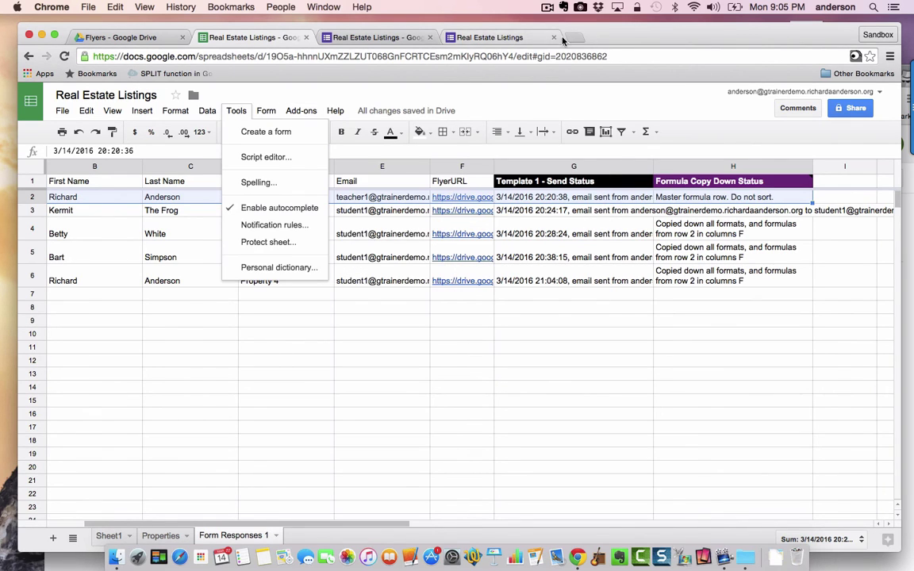
{"action": "left_click", "coordinate": [389, 38]}
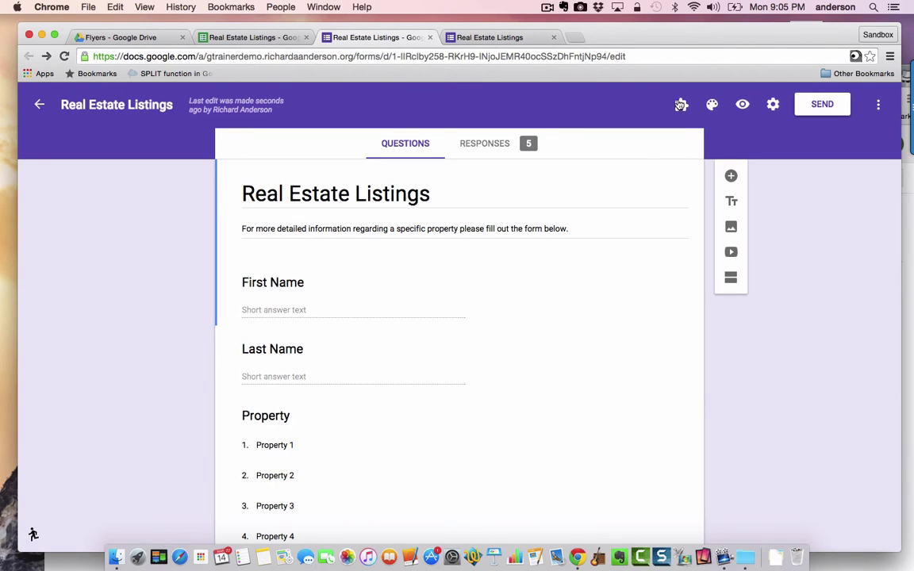